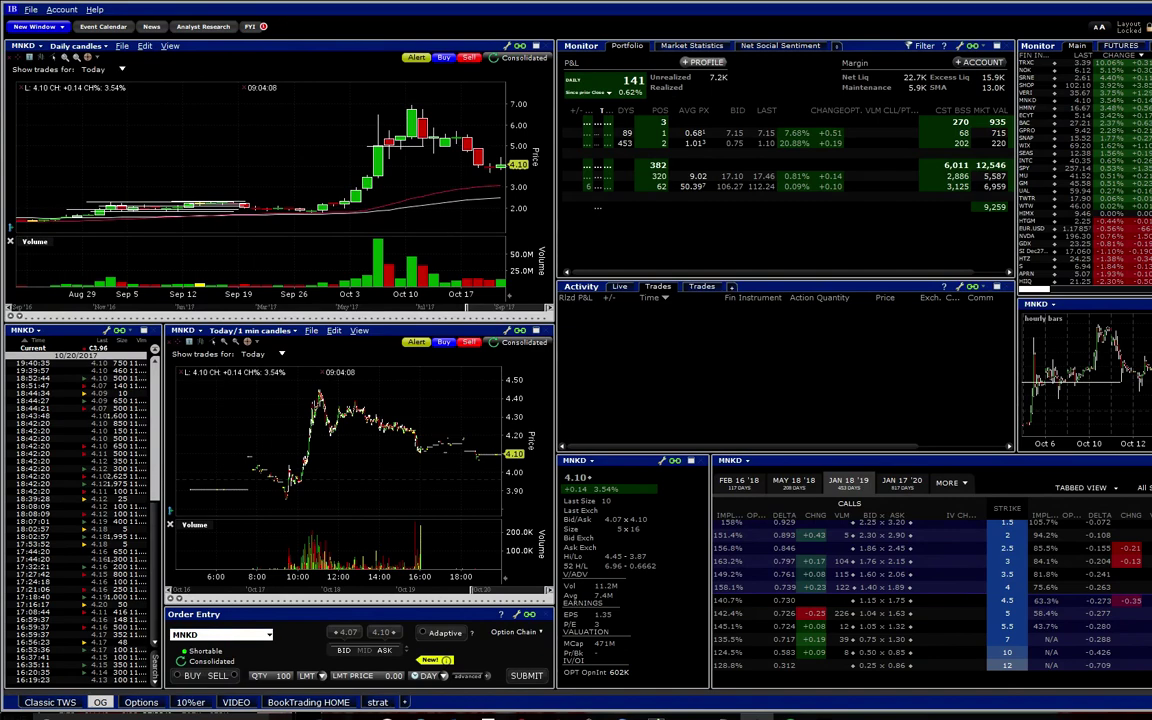
Preview the top MNKD chart in weekly candles, then in monthly candles
{"action": "scroll", "coordinate": [432, 147], "scroll_direction": "down", "scroll_amount": 5}
{"action": "scroll", "coordinate": [371, 177], "scroll_direction": "up", "scroll_amount": 2}
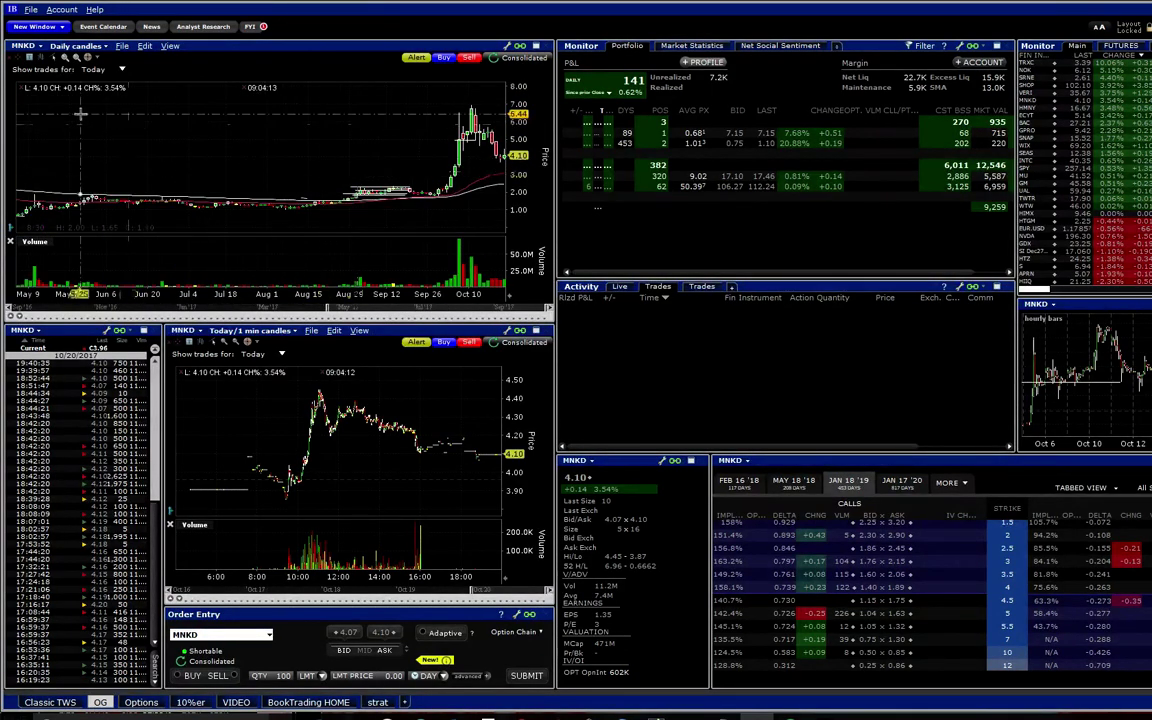
{"action": "left_click", "coordinate": [76, 46]}
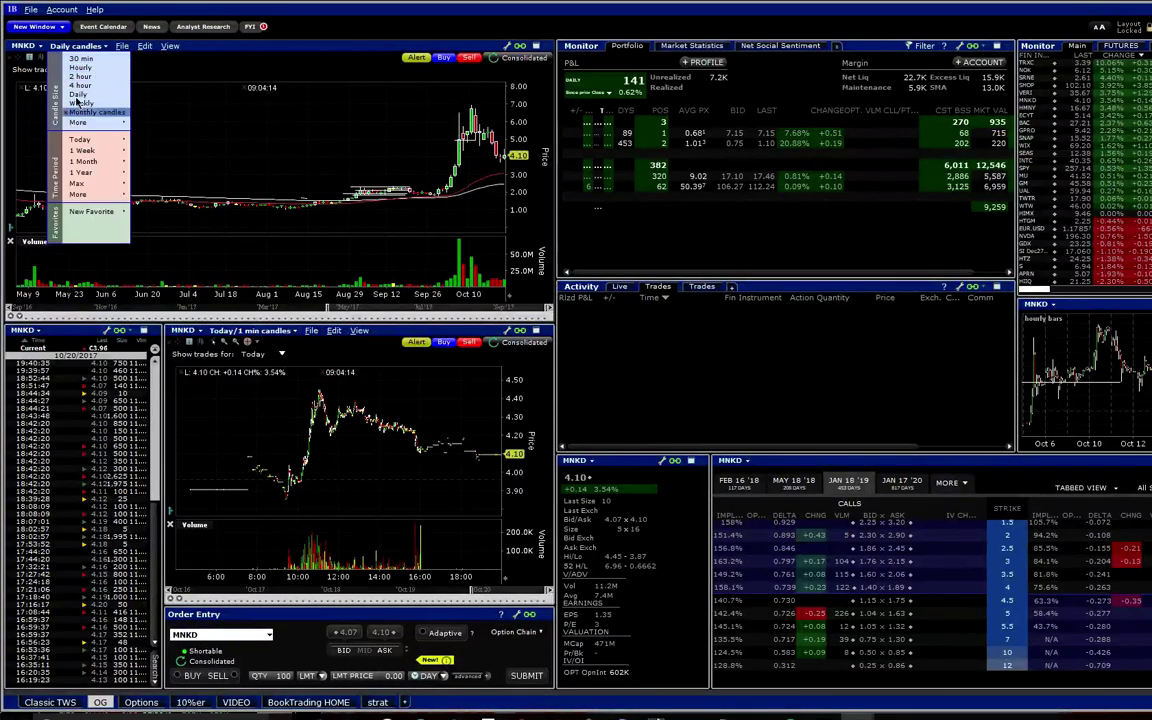
{"action": "left_click", "coordinate": [88, 104]}
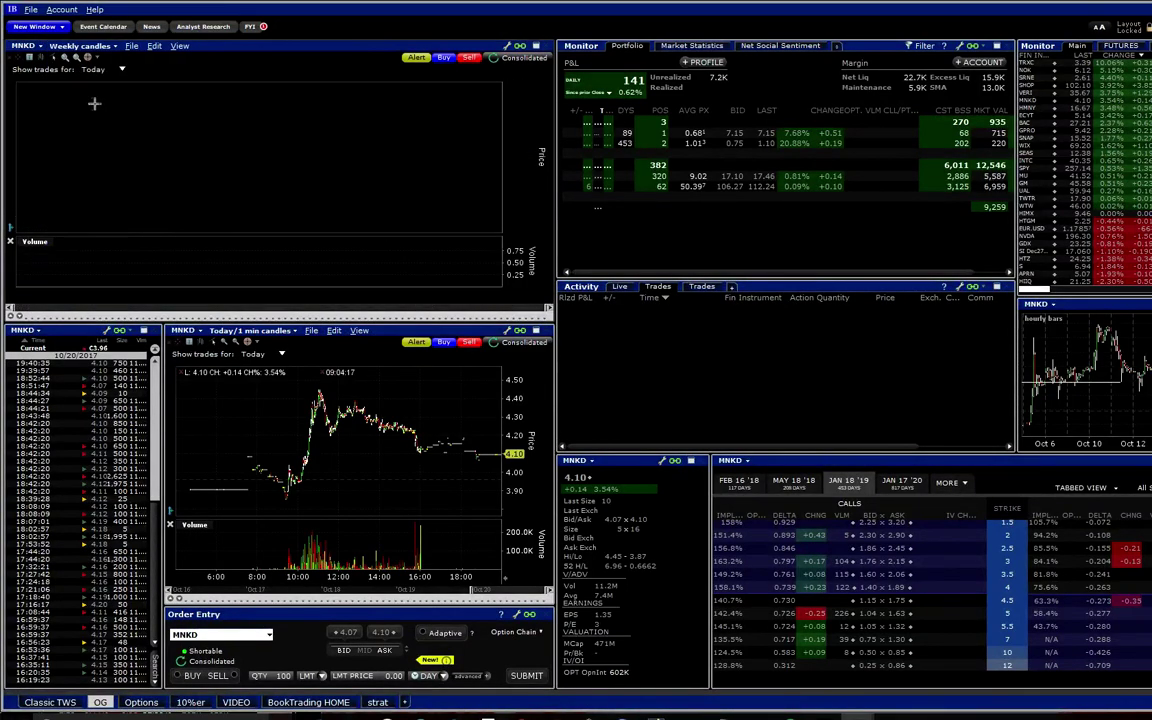
{"action": "left_click", "coordinate": [76, 46]}
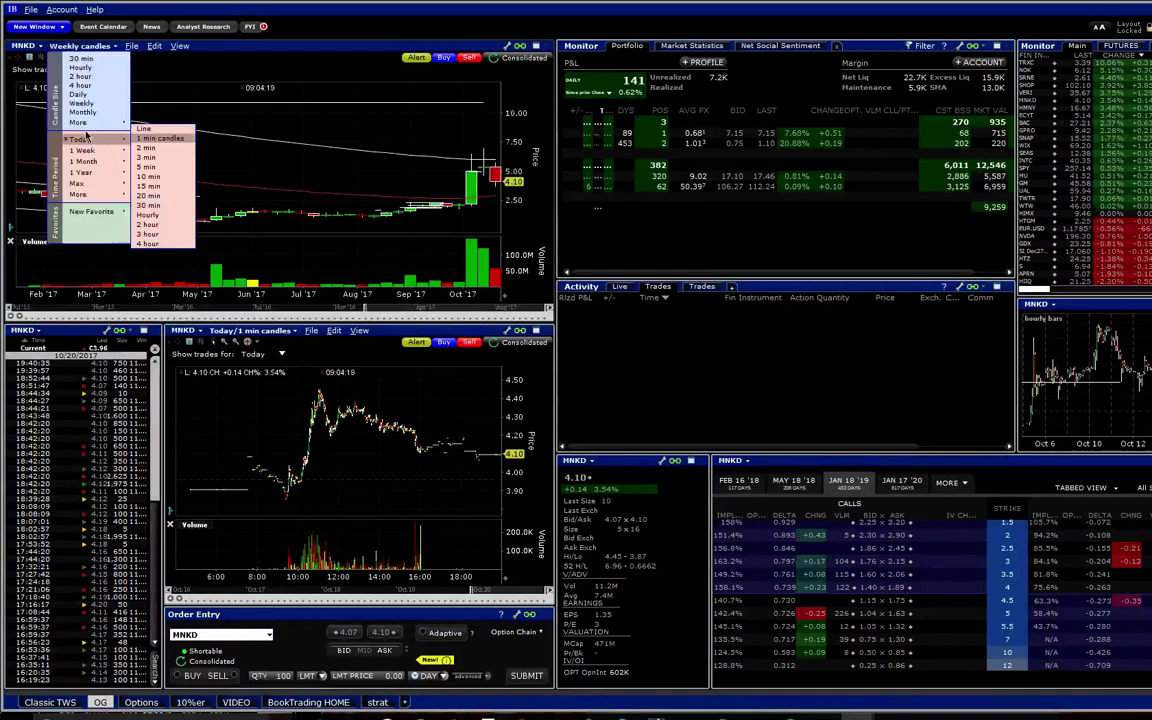
{"action": "left_click", "coordinate": [80, 114]}
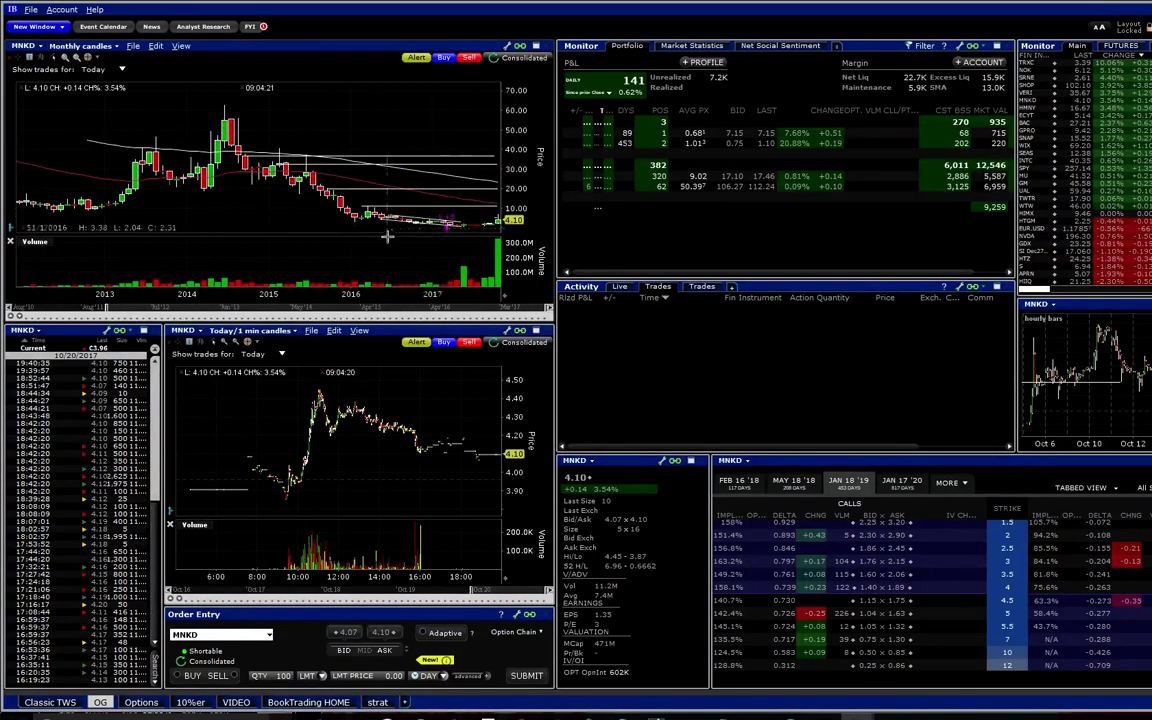
Return the top MNKD chart to weekly candles and scroll over the recent surge
{"action": "scroll", "coordinate": [385, 150], "scroll_direction": "down", "scroll_amount": 2}
{"action": "scroll", "coordinate": [370, 200], "scroll_direction": "up", "scroll_amount": 4}
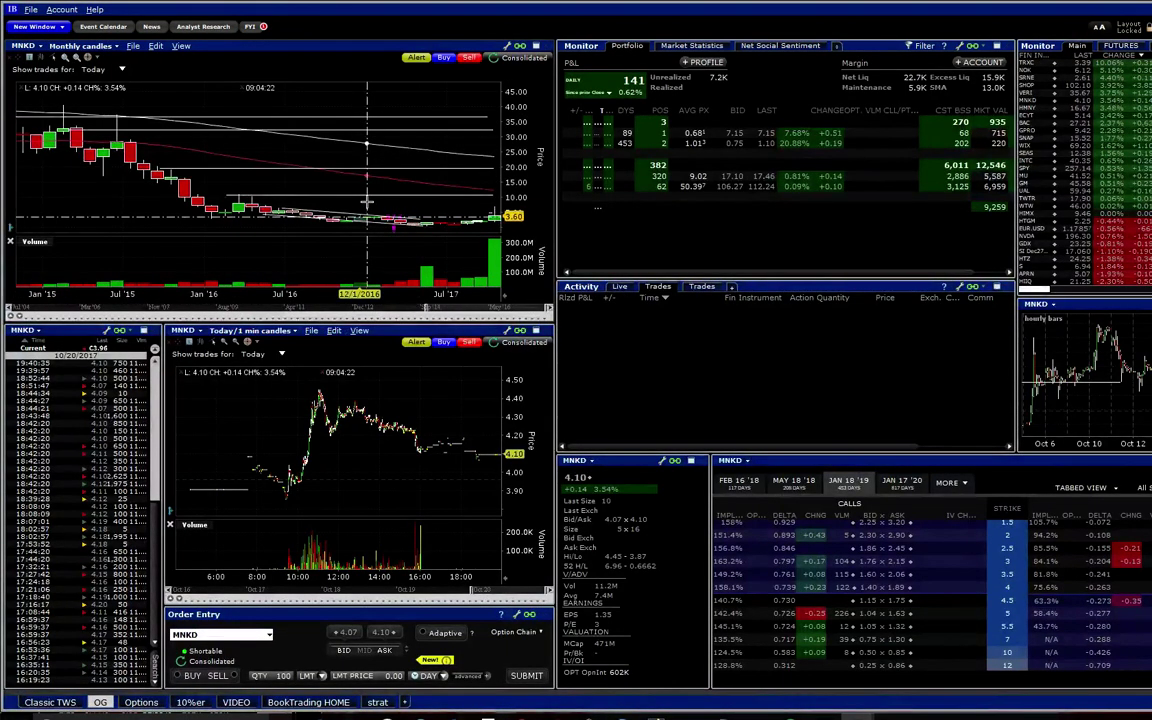
{"action": "scroll", "coordinate": [345, 155], "scroll_direction": "up", "scroll_amount": 3}
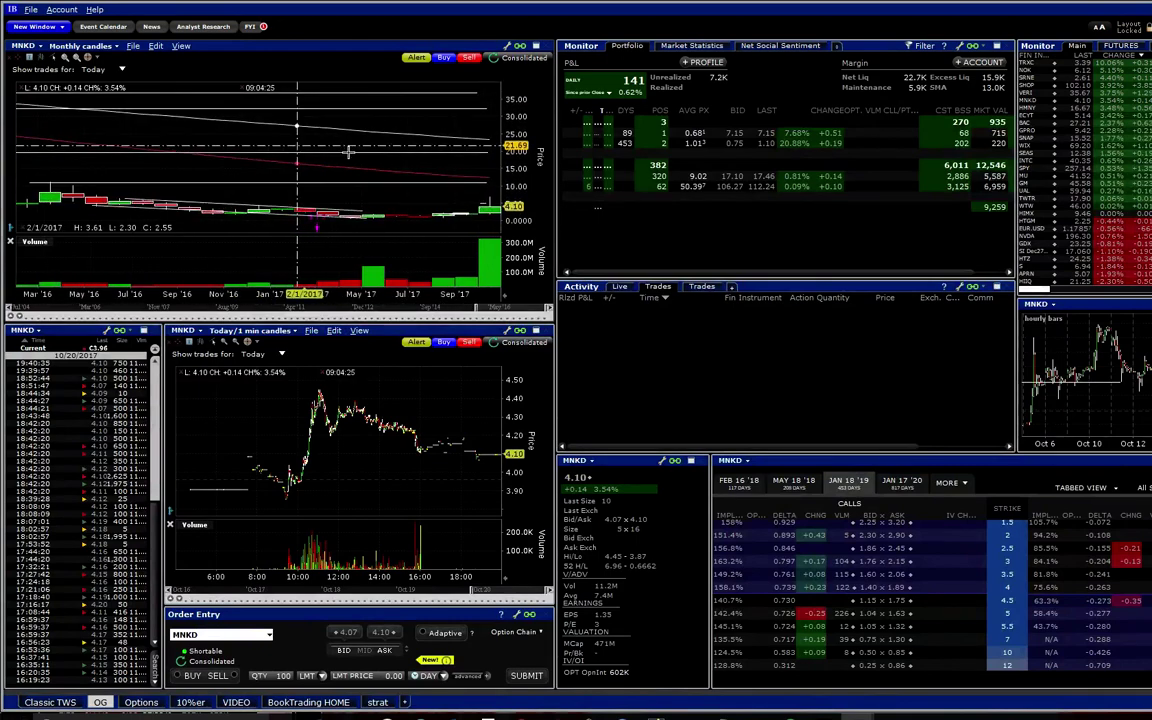
{"action": "scroll", "coordinate": [192, 175], "scroll_direction": "down", "scroll_amount": 3}
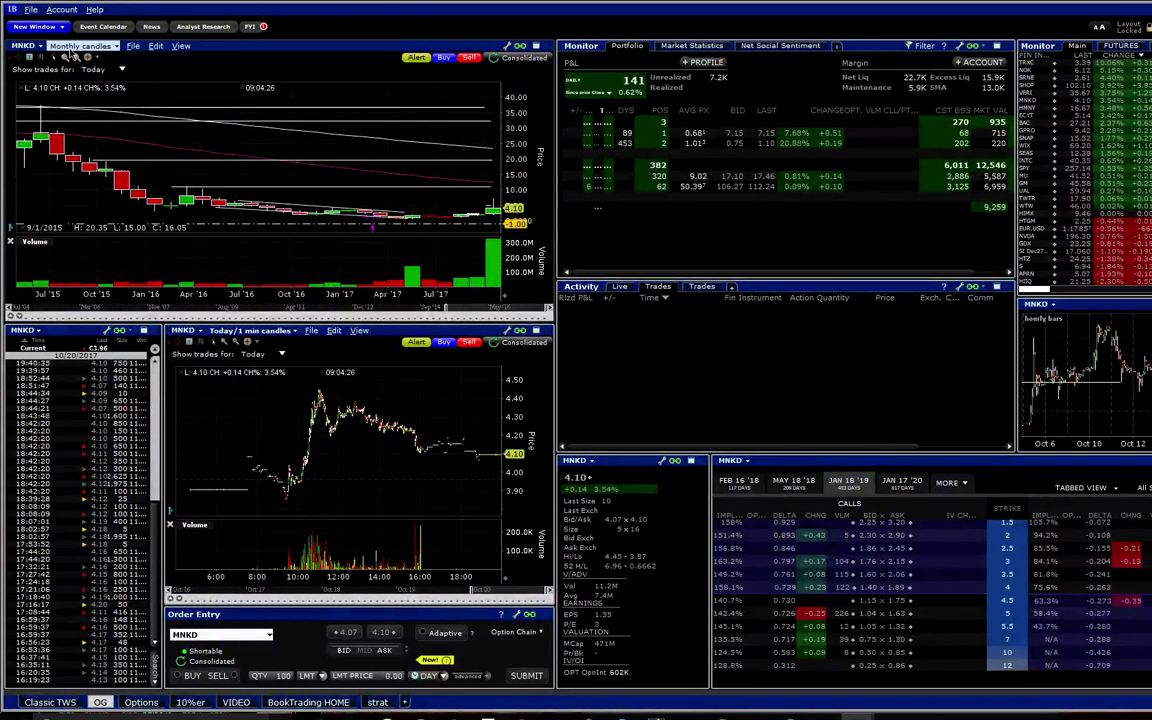
{"action": "left_click", "coordinate": [70, 46]}
{"action": "left_click", "coordinate": [77, 103]}
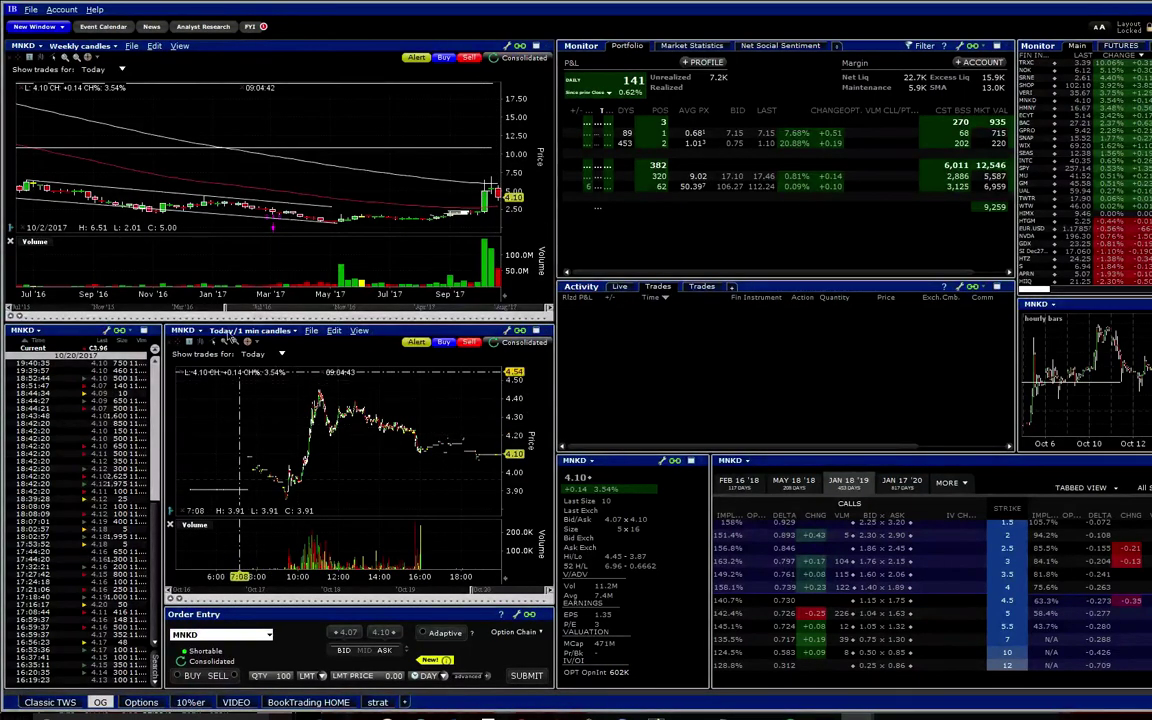
{"action": "scroll", "coordinate": [449, 116], "scroll_direction": "down", "scroll_amount": 5}
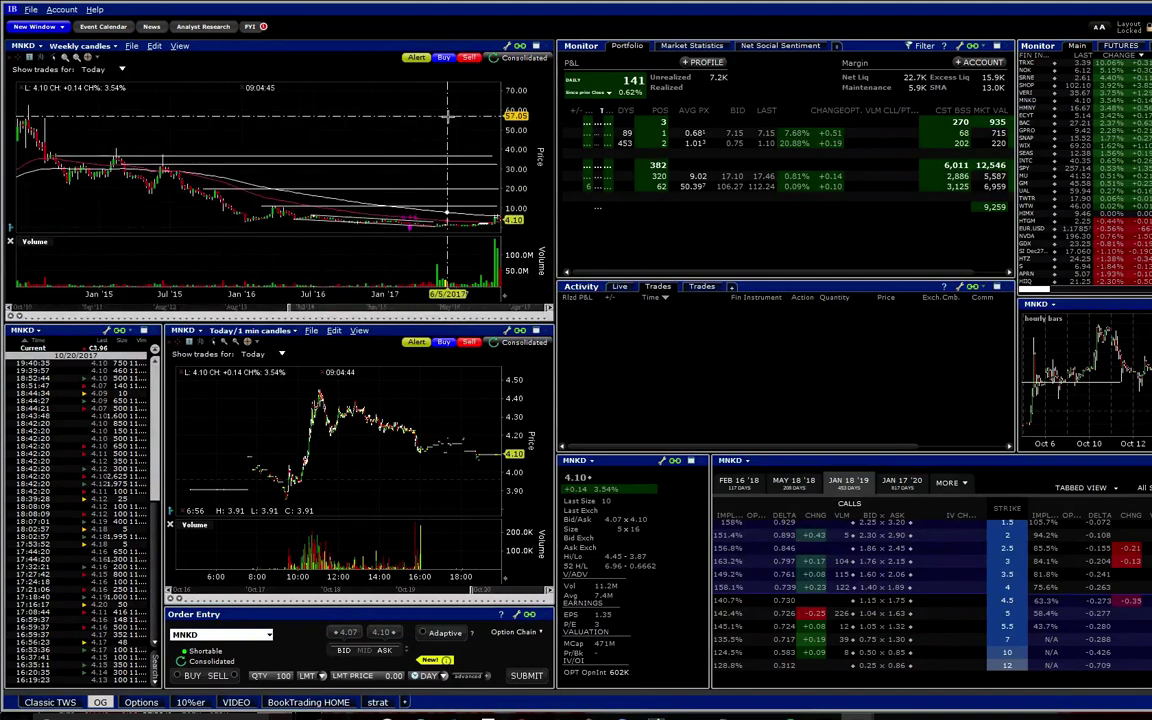
{"action": "scroll", "coordinate": [449, 116], "scroll_direction": "up", "scroll_amount": 5}
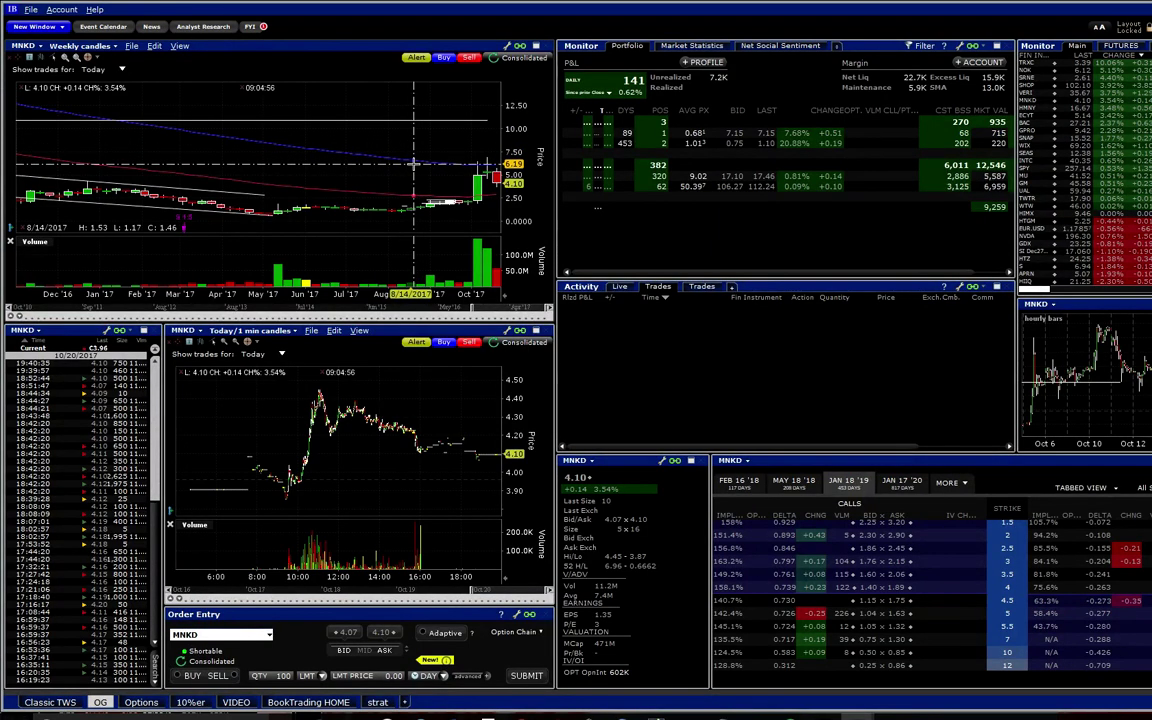
{"action": "left_click_drag", "start_coordinate": [414, 162], "coordinate": [485, 165]}
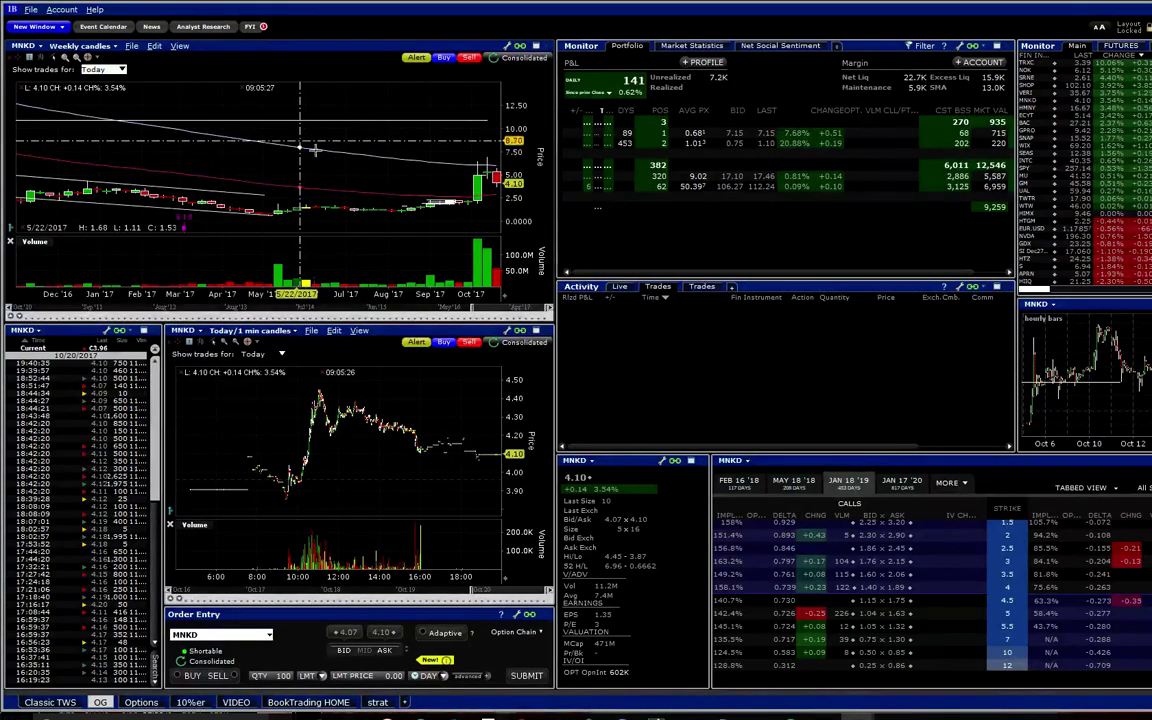
{"action": "scroll", "coordinate": [445, 175], "scroll_direction": "down", "scroll_amount": 3}
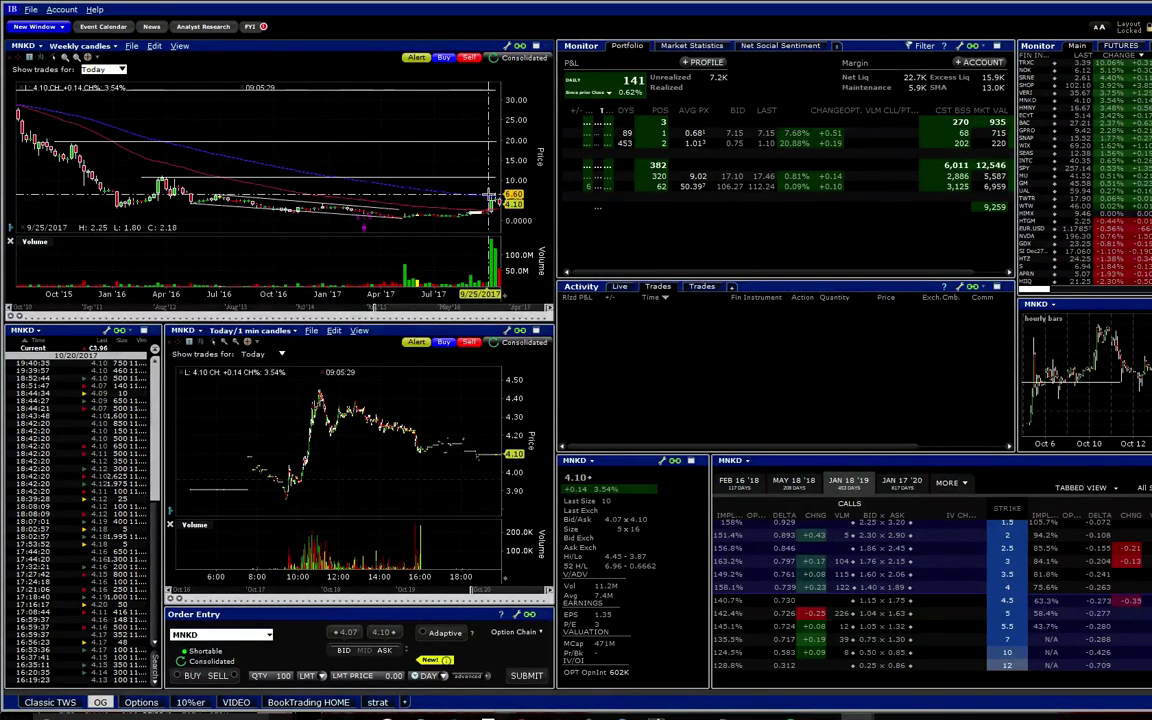
{"action": "scroll", "coordinate": [470, 150], "scroll_direction": "up", "scroll_amount": 3}
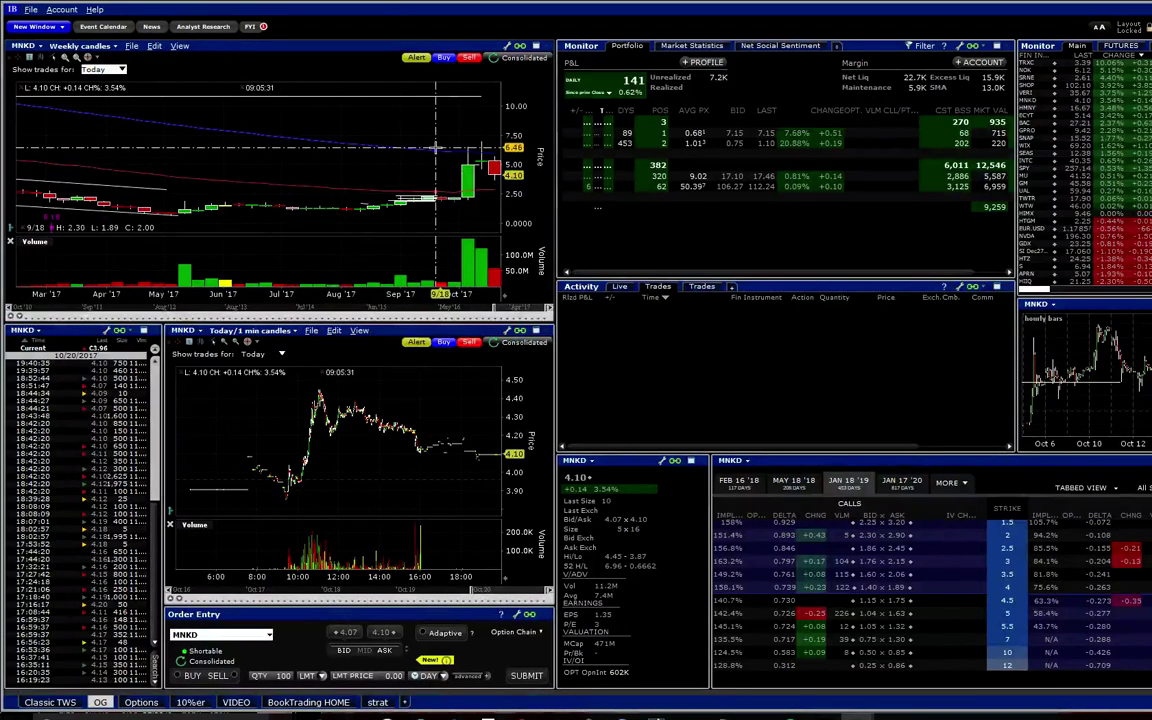
{"action": "right_click", "coordinate": [441, 155]}
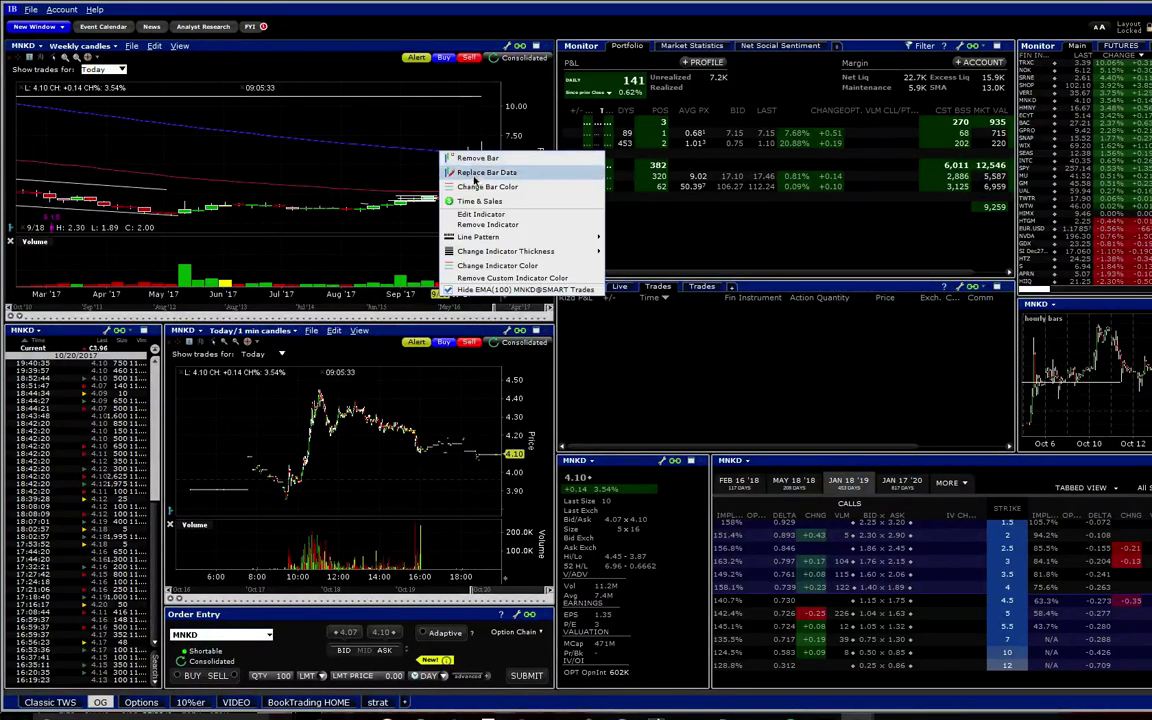
{"action": "left_click", "coordinate": [519, 219]}
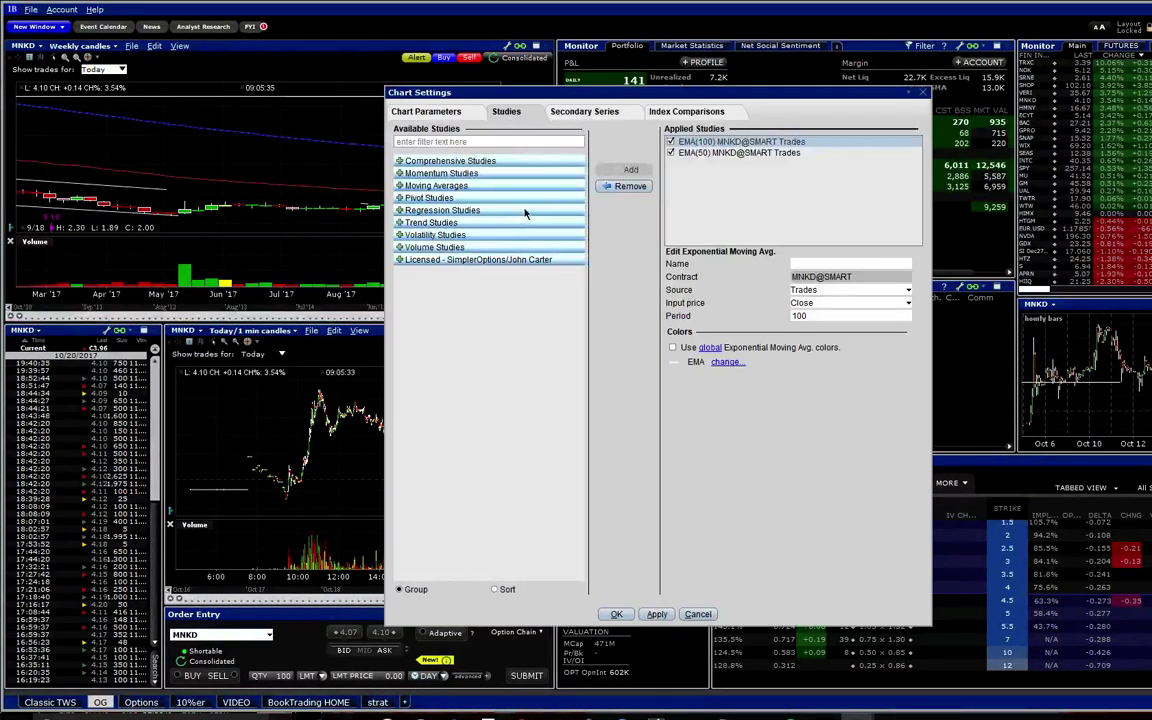
{"action": "left_click", "coordinate": [921, 94]}
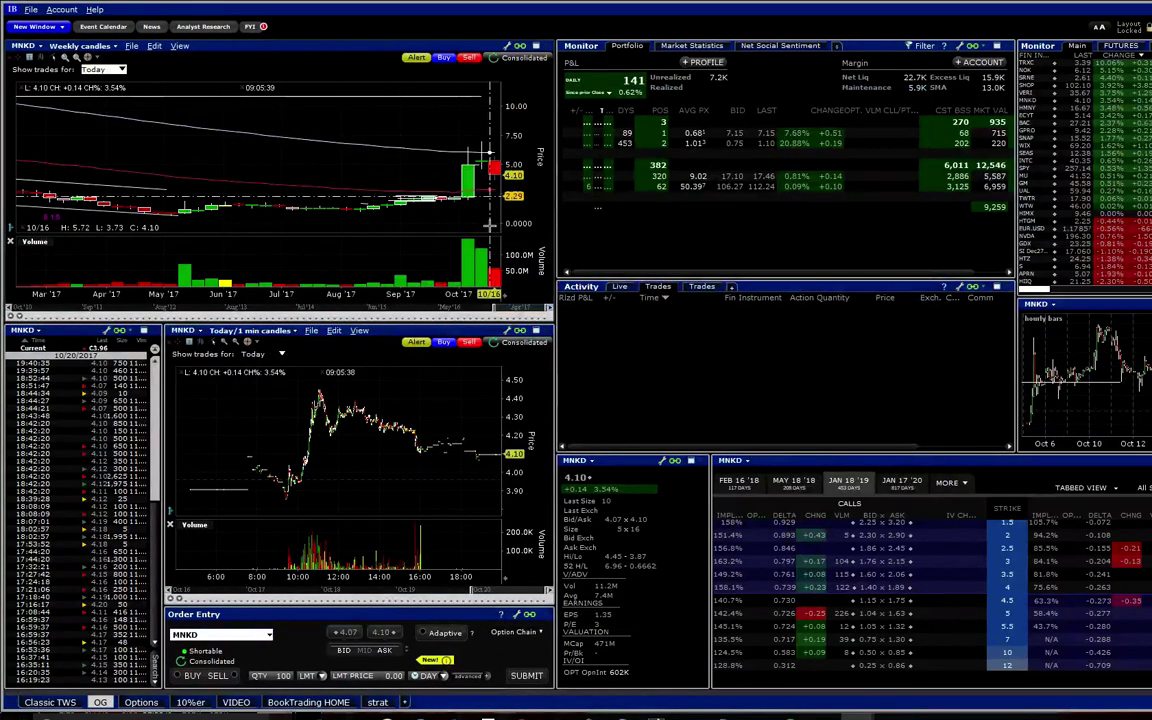
{"action": "scroll", "coordinate": [478, 170], "scroll_direction": "down", "scroll_amount": 2}
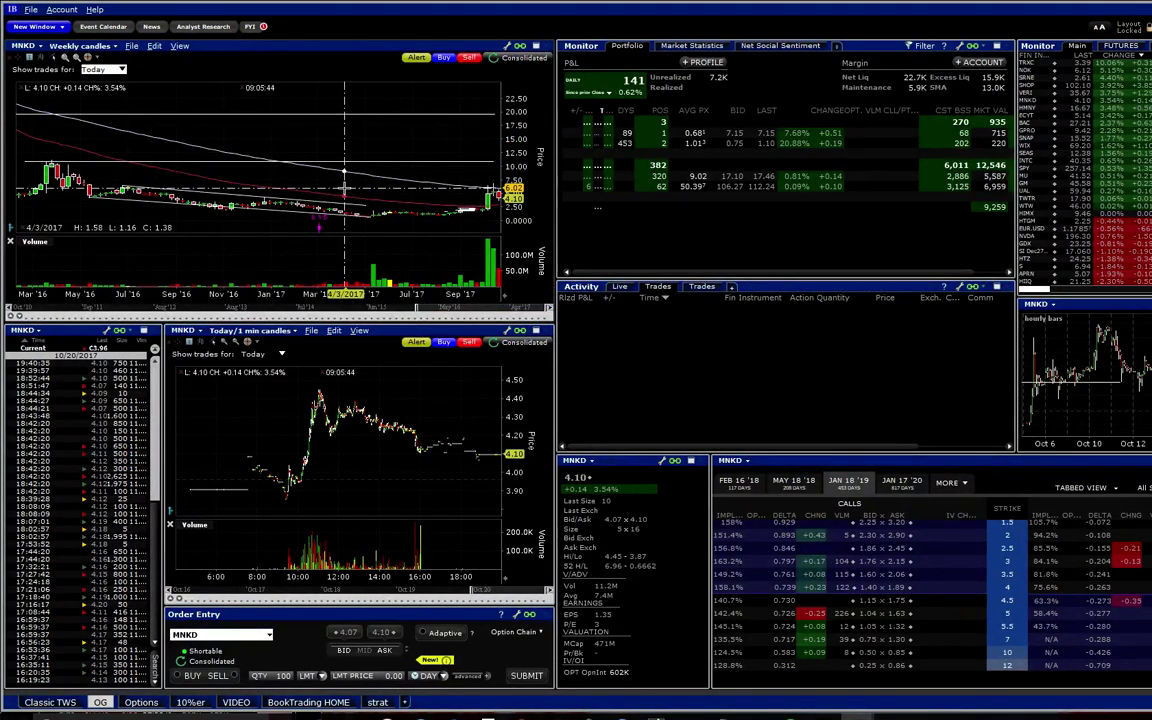
{"action": "scroll", "coordinate": [452, 120], "scroll_direction": "down", "scroll_amount": 3}
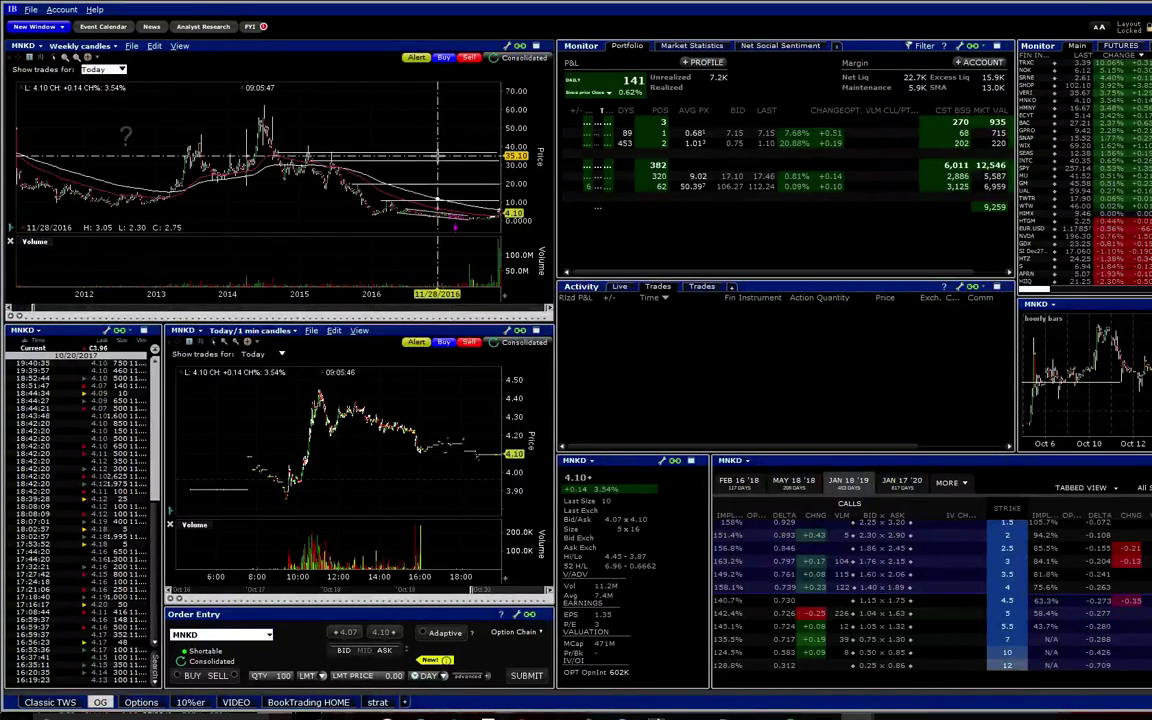
{"action": "scroll", "coordinate": [437, 156], "scroll_direction": "up", "scroll_amount": 5}
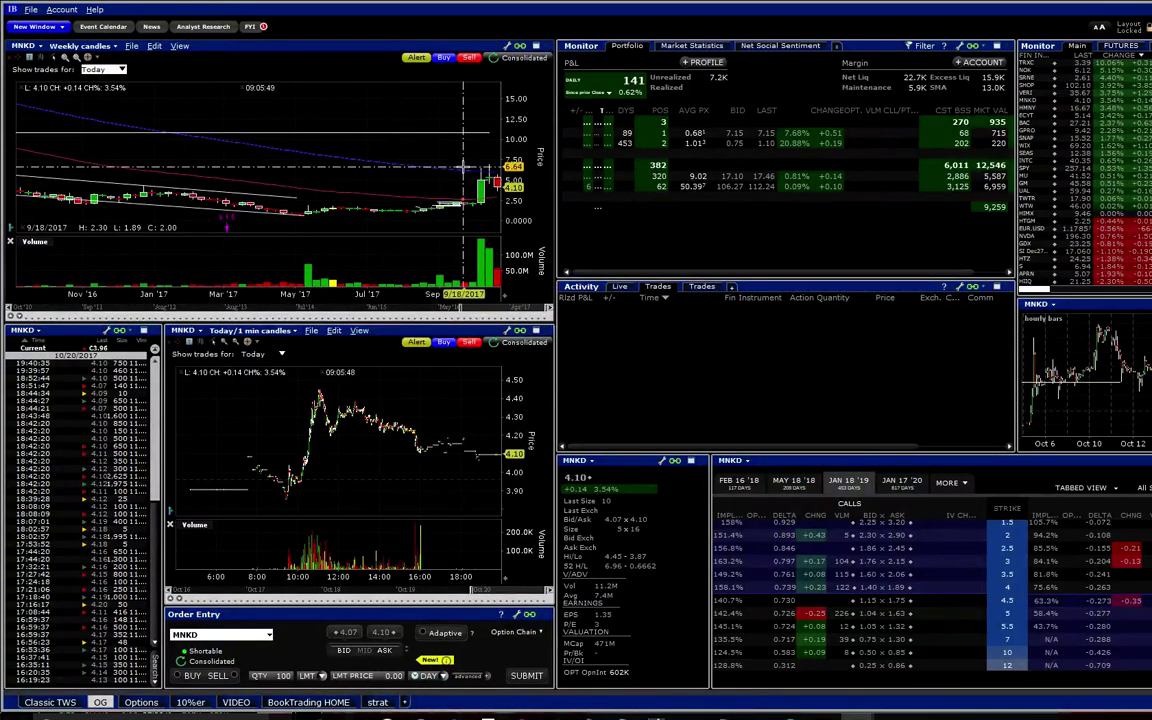
{"action": "scroll", "coordinate": [463, 165], "scroll_direction": "up", "scroll_amount": 2}
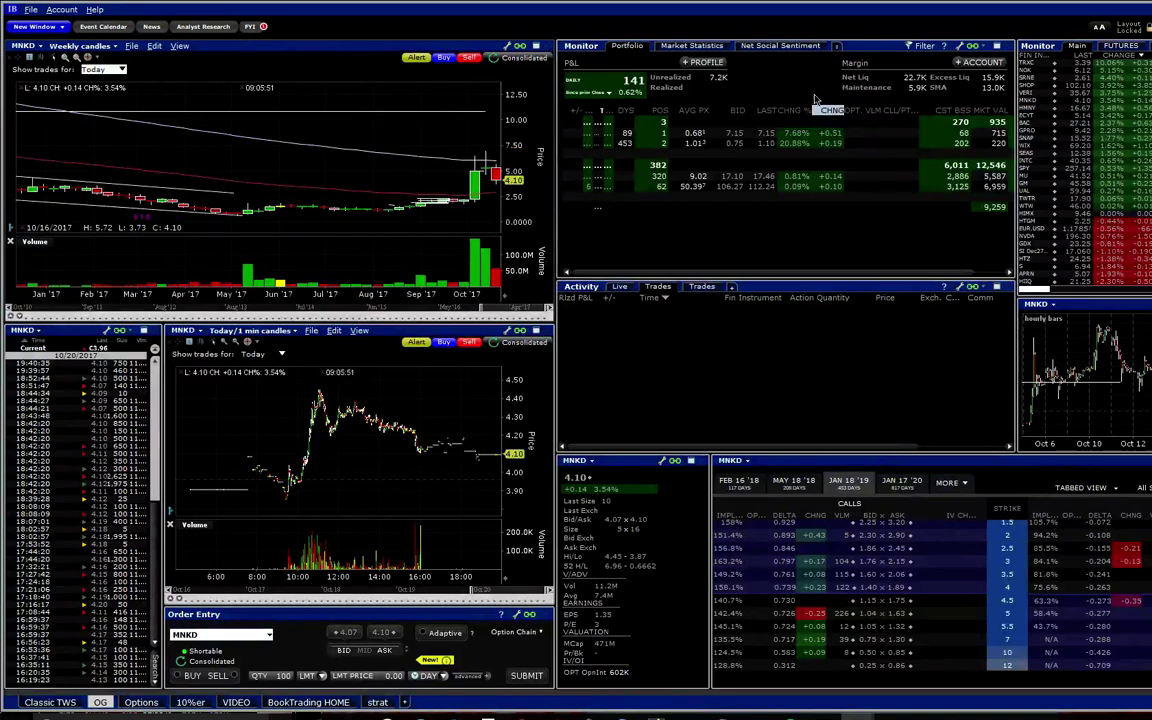
{"action": "scroll", "coordinate": [425, 125], "scroll_direction": "down", "scroll_amount": 2}
{"action": "scroll", "coordinate": [425, 125], "scroll_direction": "up", "scroll_amount": 2}
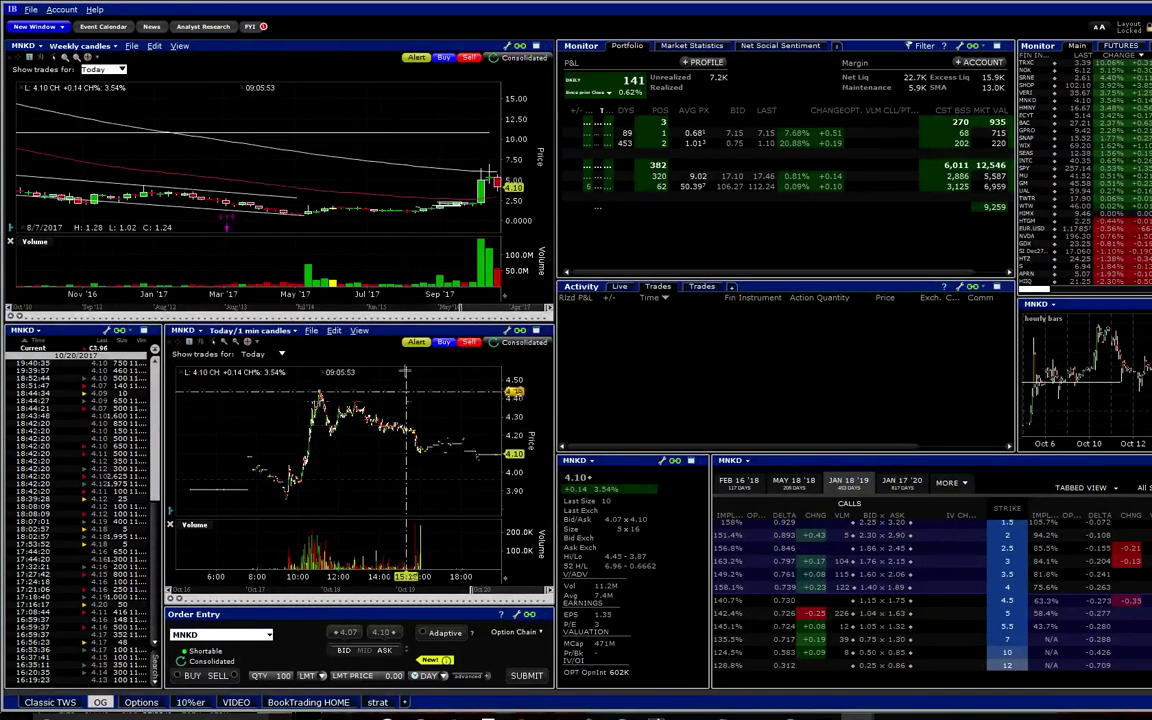
Open the MNKD chart's settings and browse Moving Averages and Momentum studies, selecting Chaikin Oscillator
{"action": "left_click", "coordinate": [98, 46]}
{"action": "left_click", "coordinate": [155, 46]}
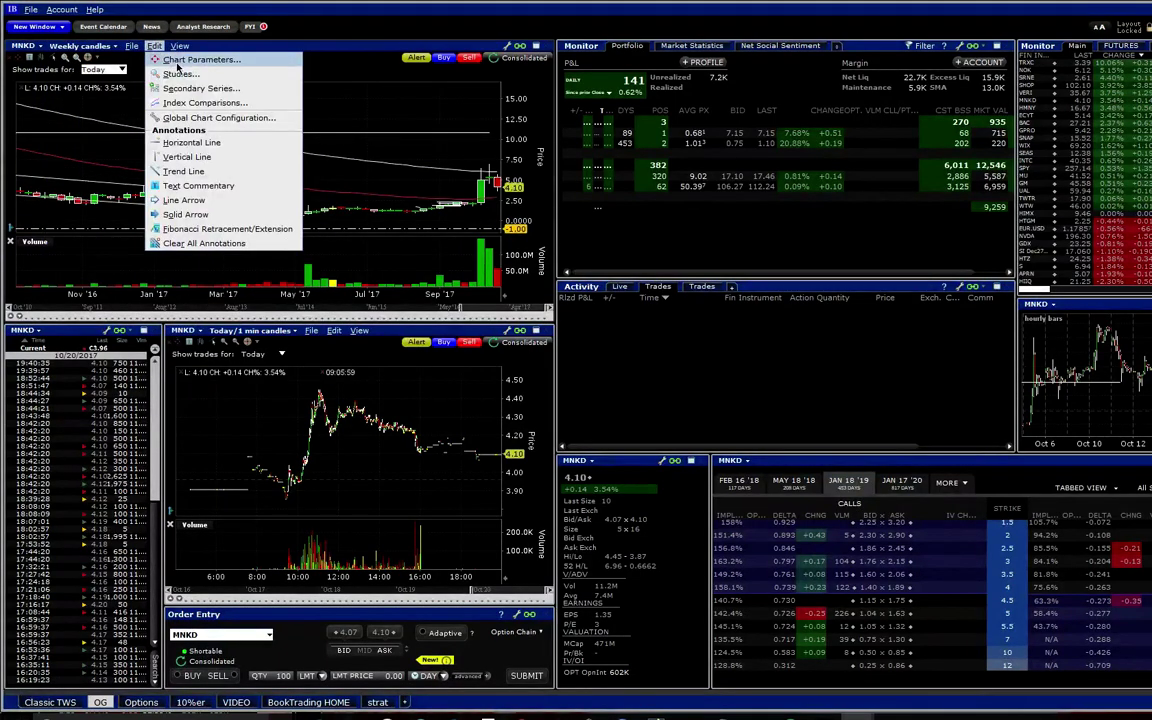
{"action": "left_click", "coordinate": [182, 61]}
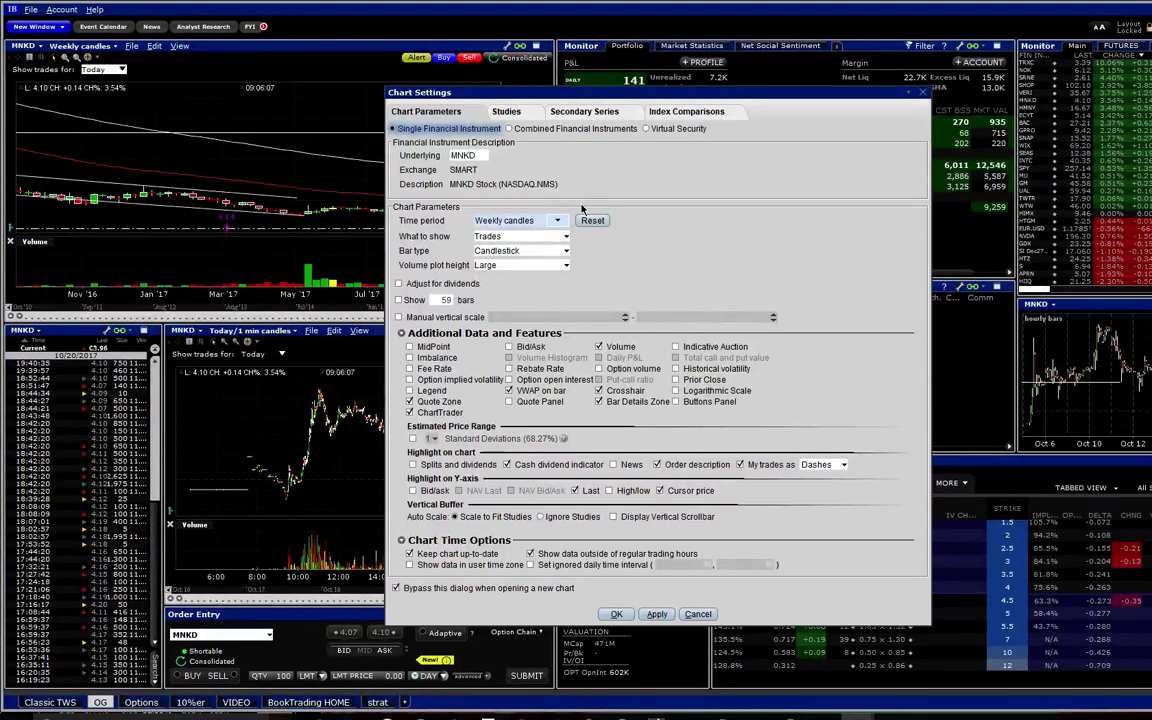
{"action": "left_click", "coordinate": [507, 111]}
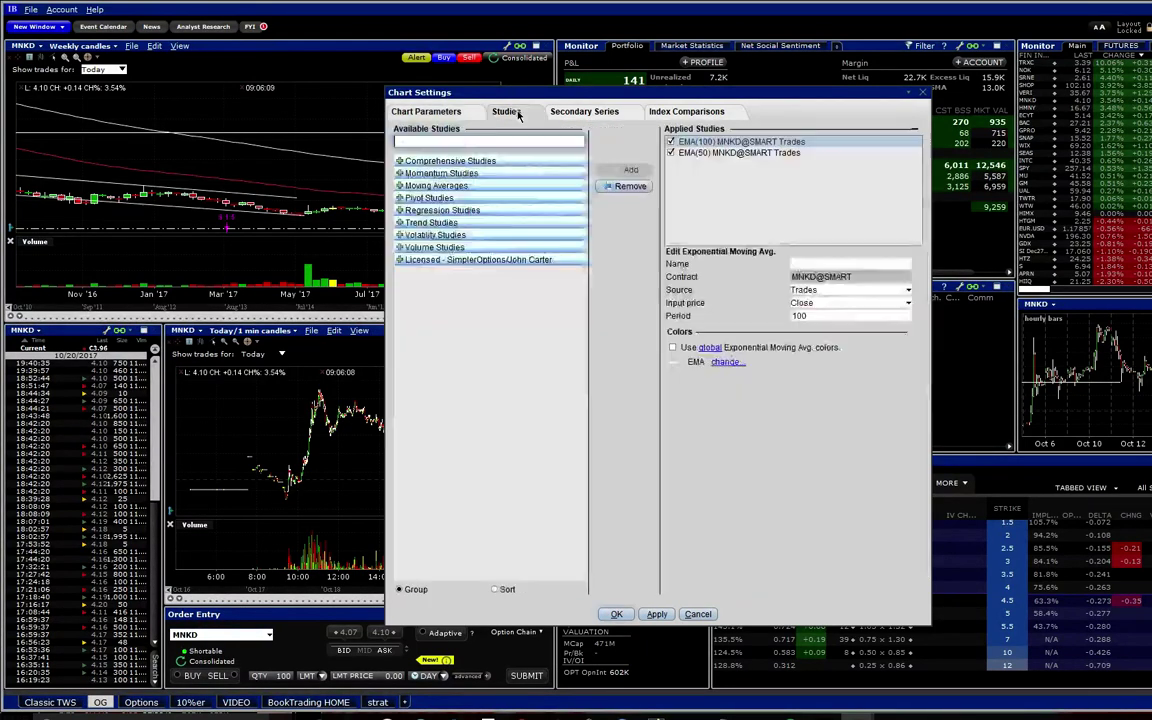
{"action": "left_click", "coordinate": [410, 185]}
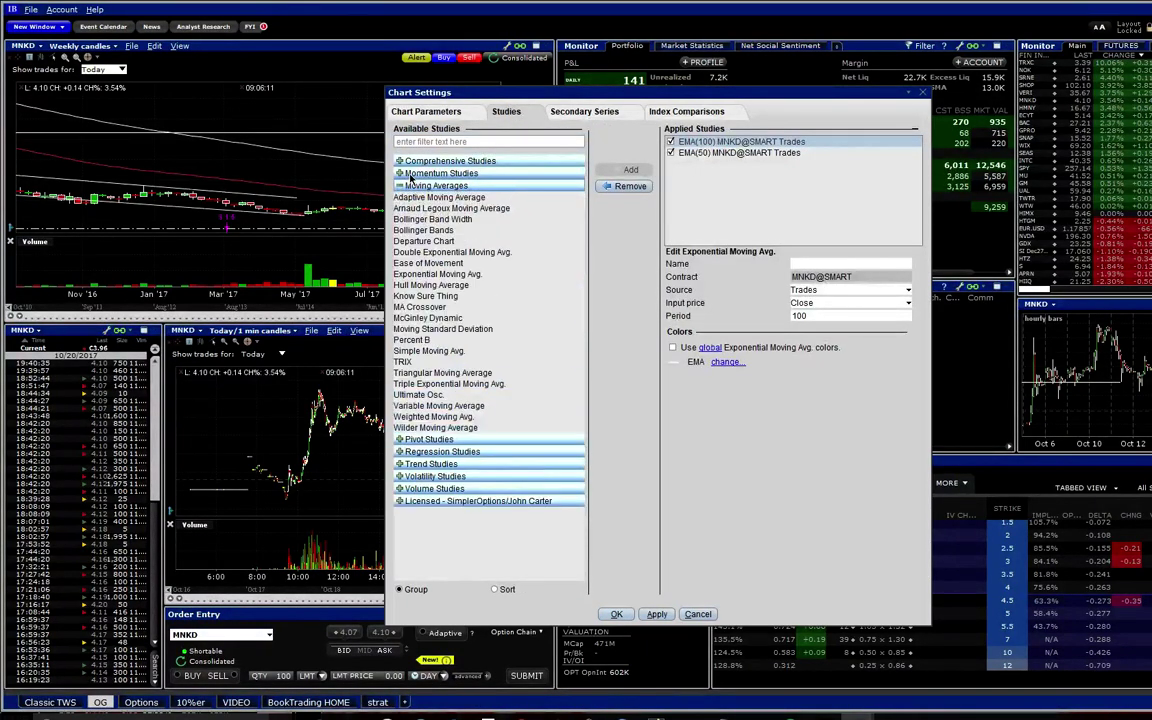
{"action": "left_click", "coordinate": [410, 173]}
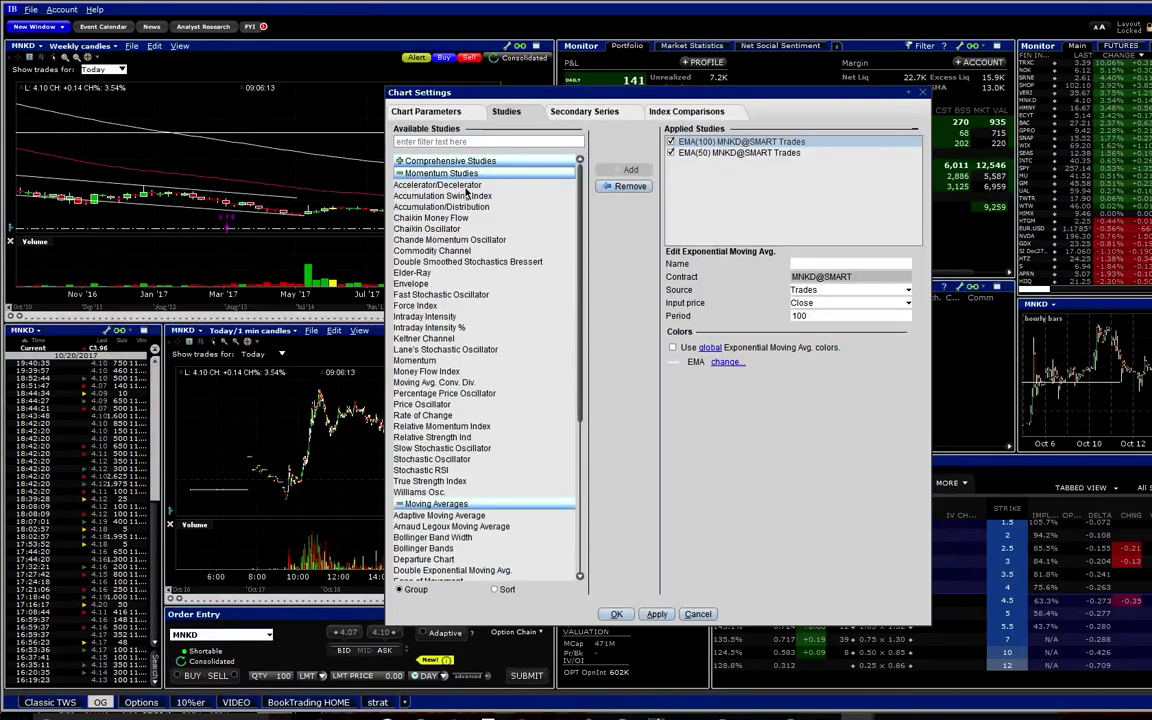
{"action": "left_click", "coordinate": [440, 228]}
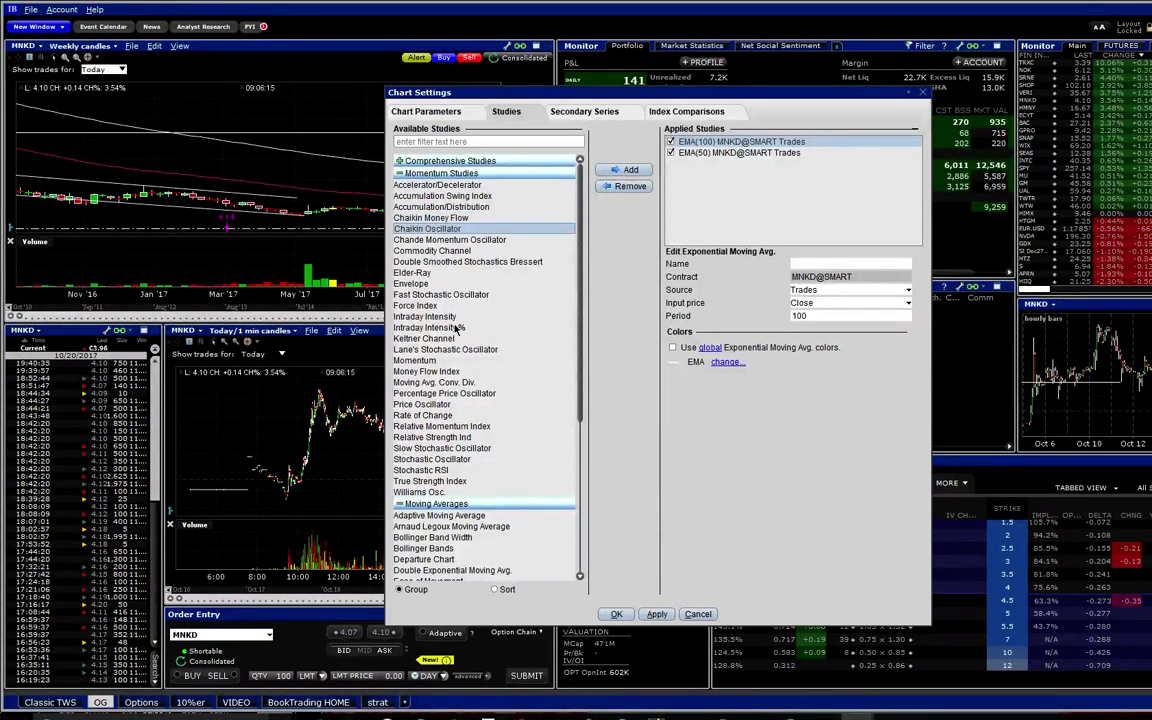
Collapse both study groups and review the Secondary Series, Index Comparisons and Chart Parameters tabs
{"action": "scroll", "coordinate": [455, 352], "scroll_direction": "down", "scroll_amount": 5}
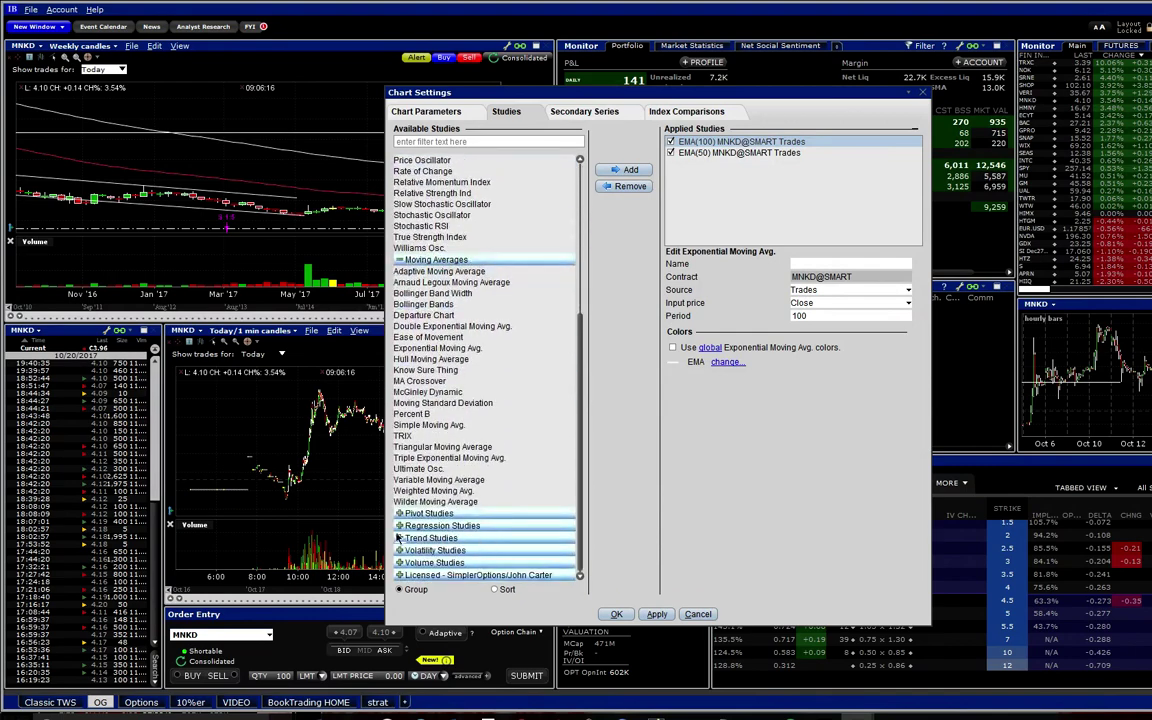
{"action": "scroll", "coordinate": [403, 228], "scroll_direction": "up", "scroll_amount": 3}
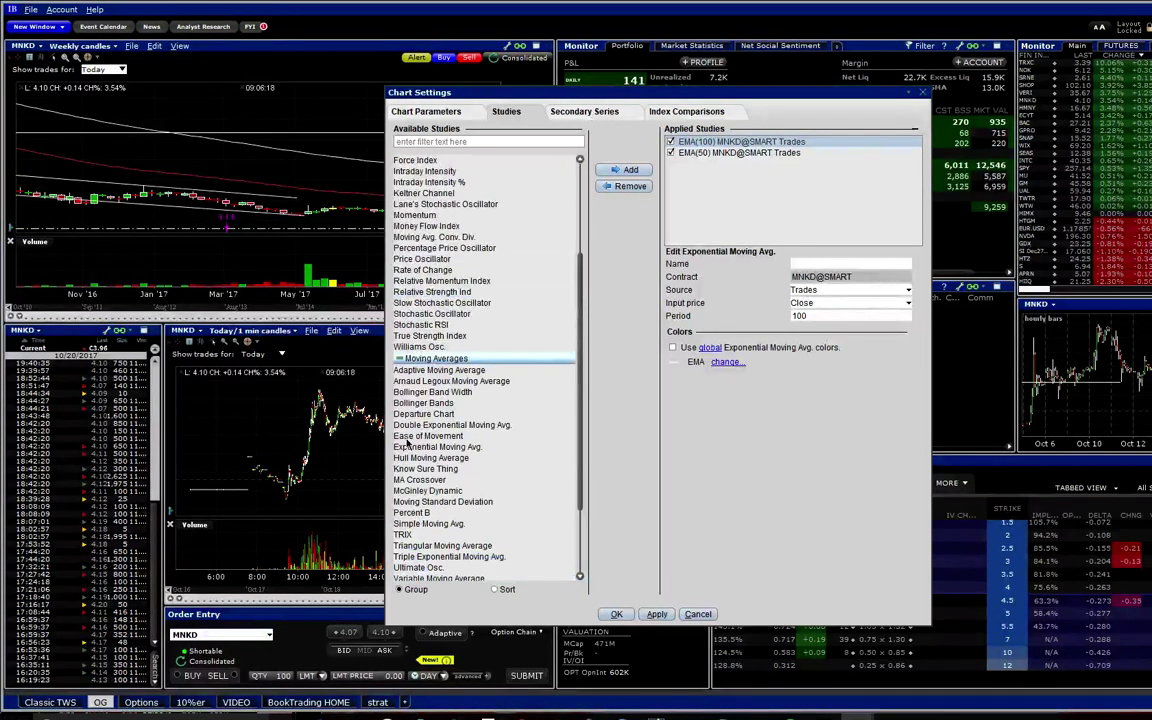
{"action": "left_click", "coordinate": [398, 358]}
{"action": "left_click", "coordinate": [401, 174]}
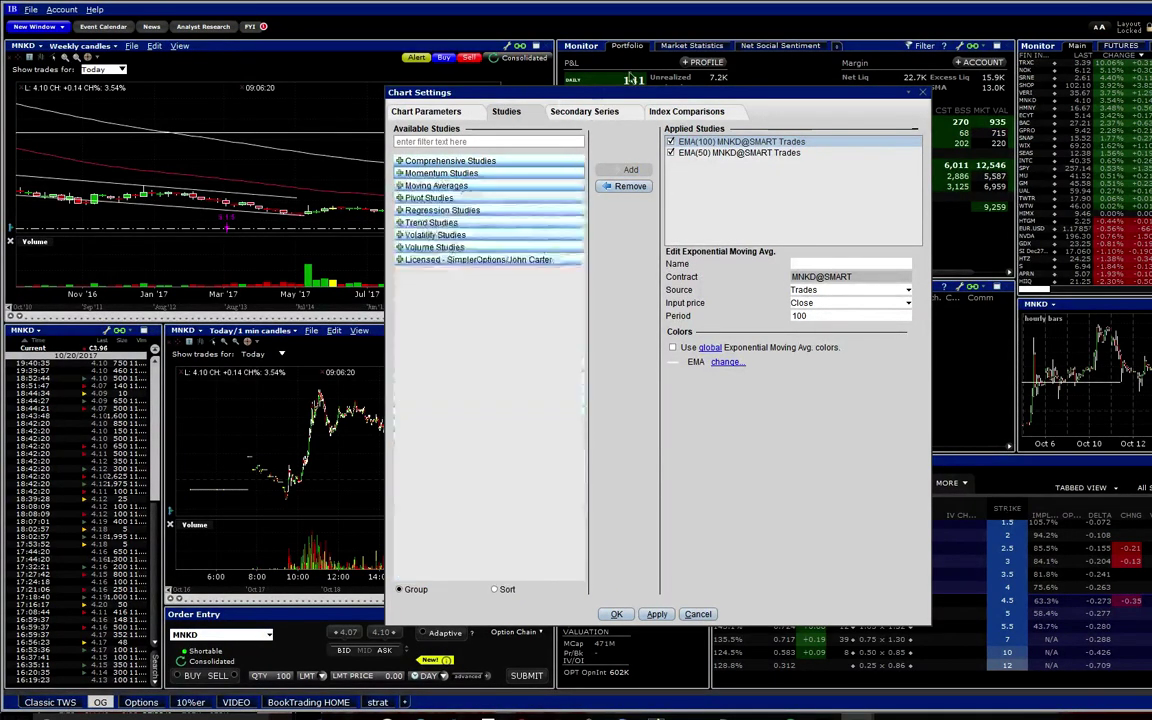
{"action": "left_click", "coordinate": [580, 111]}
{"action": "left_click", "coordinate": [684, 116]}
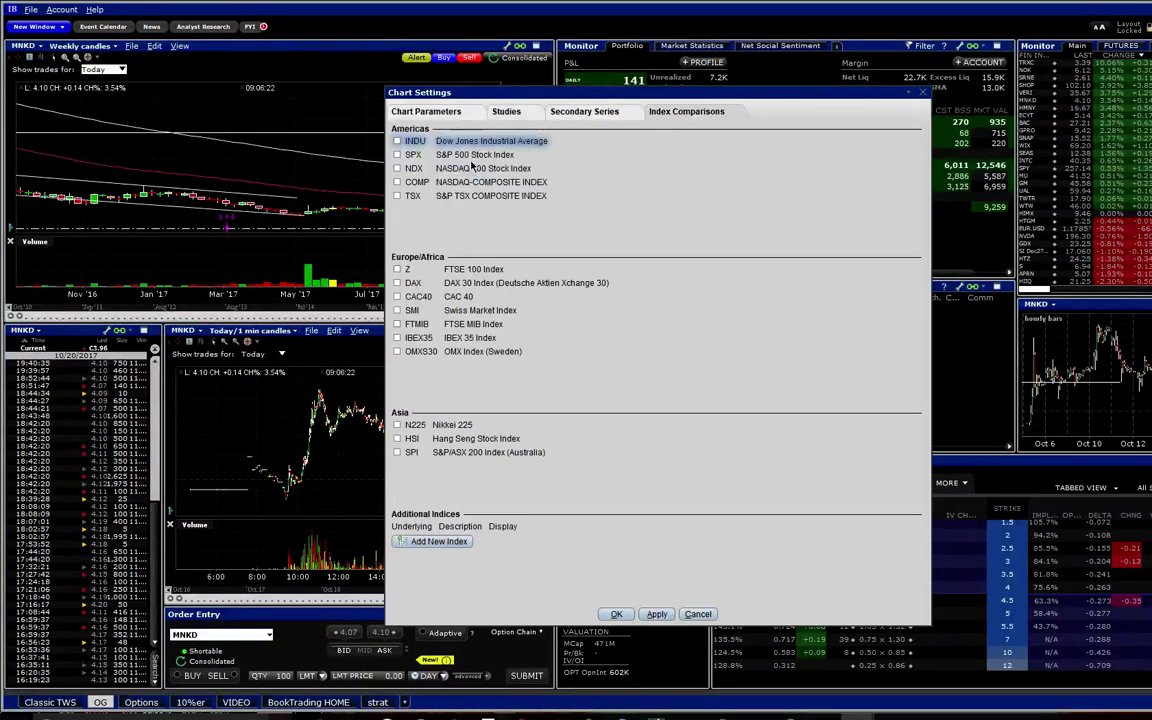
{"action": "left_click", "coordinate": [425, 111]}
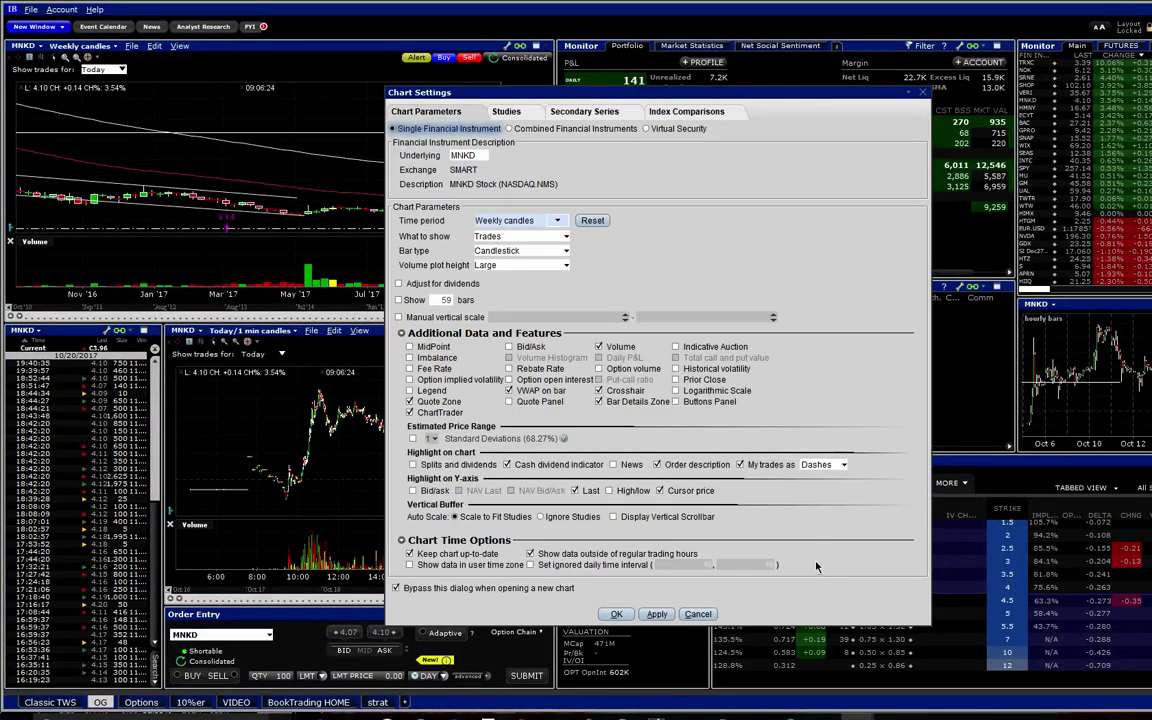
Cancel the chart settings and enter an order quantity of 10,000 MNKD shares
{"action": "left_click", "coordinate": [698, 614]}
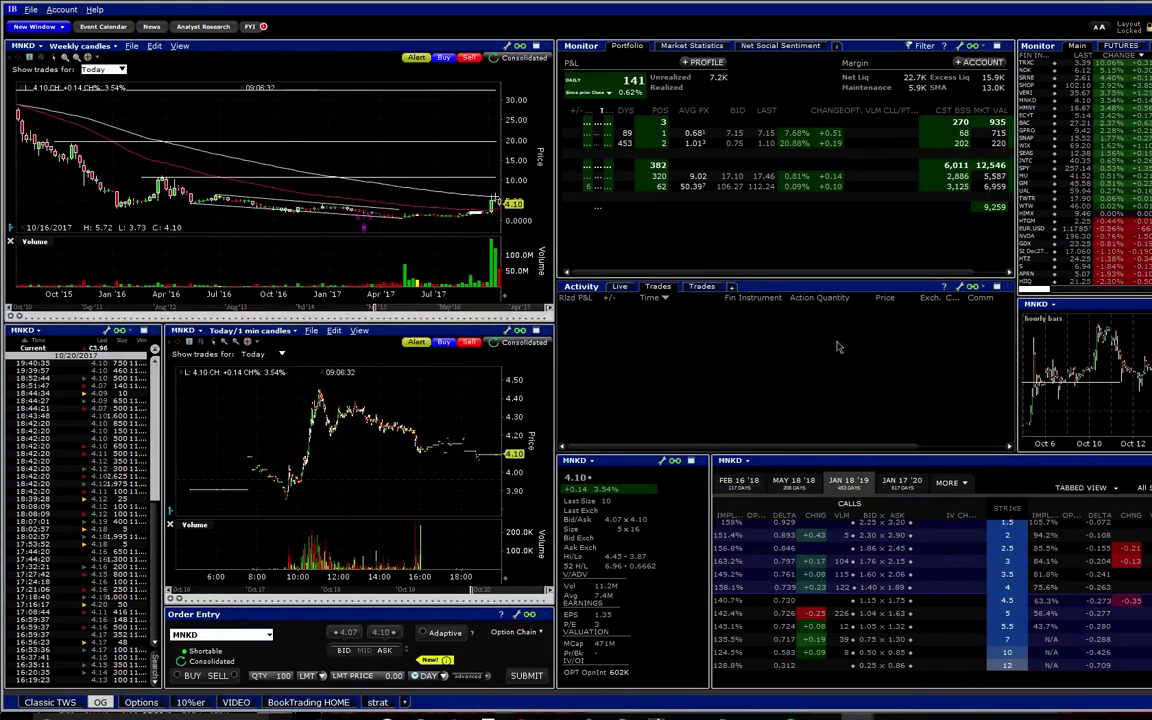
{"action": "left_click", "coordinate": [285, 677]}
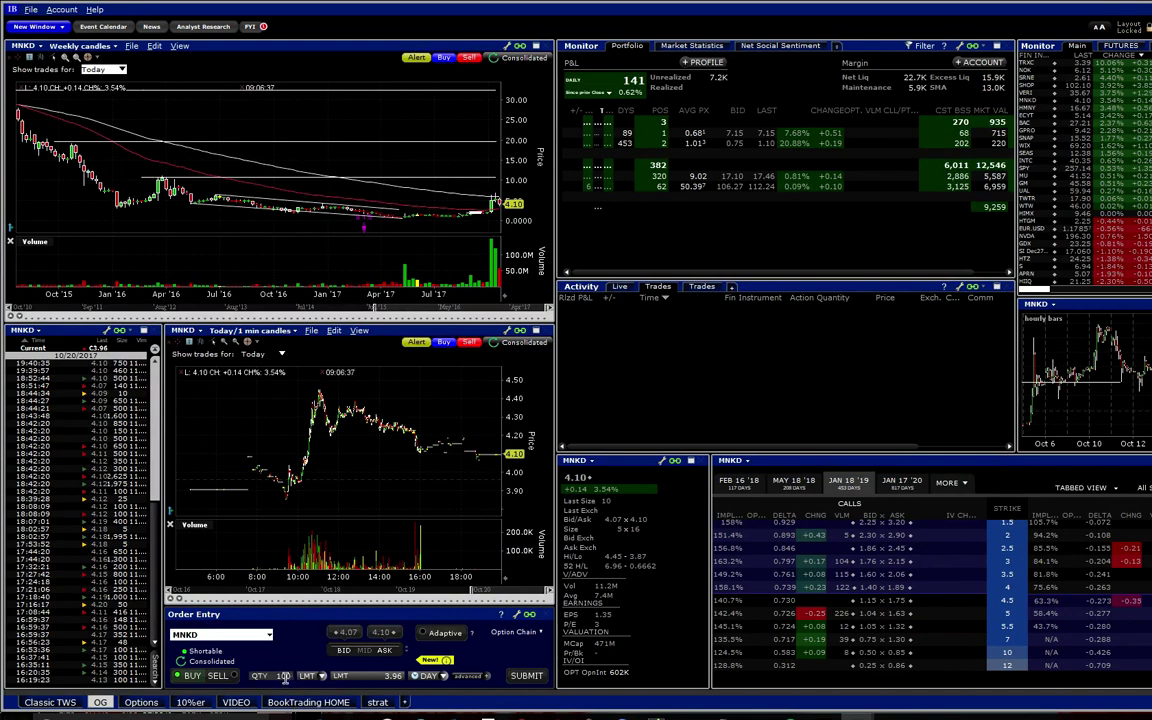
{"action": "left_click", "coordinate": [285, 677]}
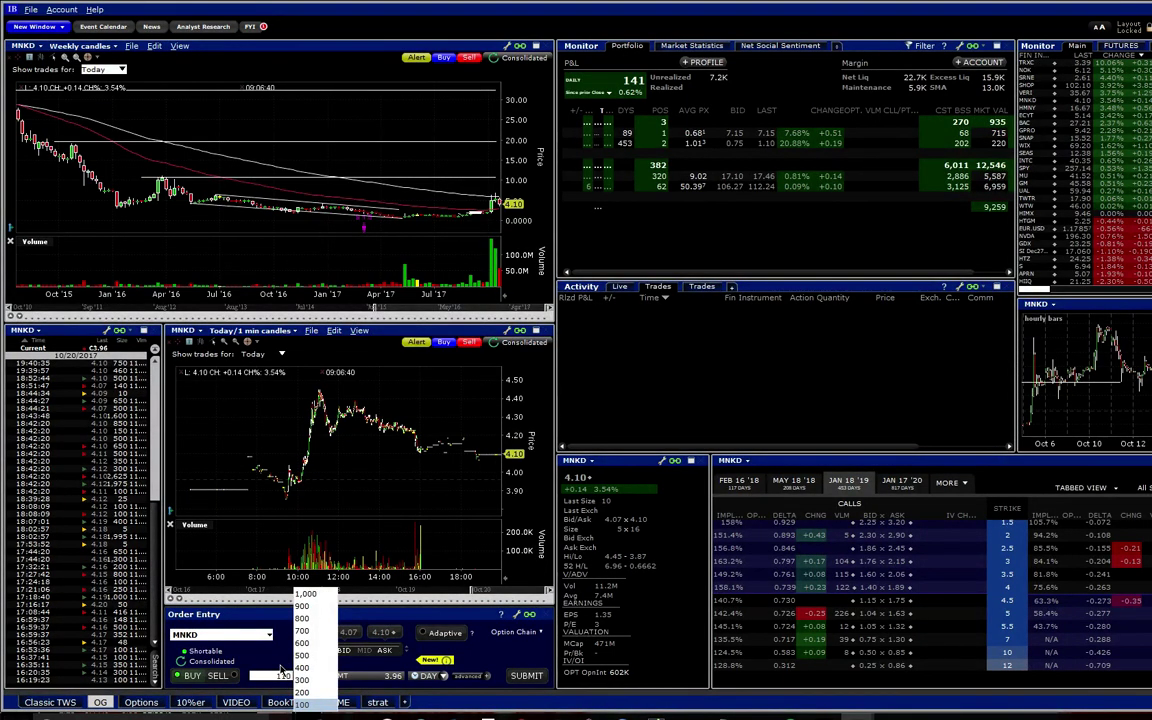
{"action": "type", "text": "10000"}
{"action": "key", "text": "Return"}
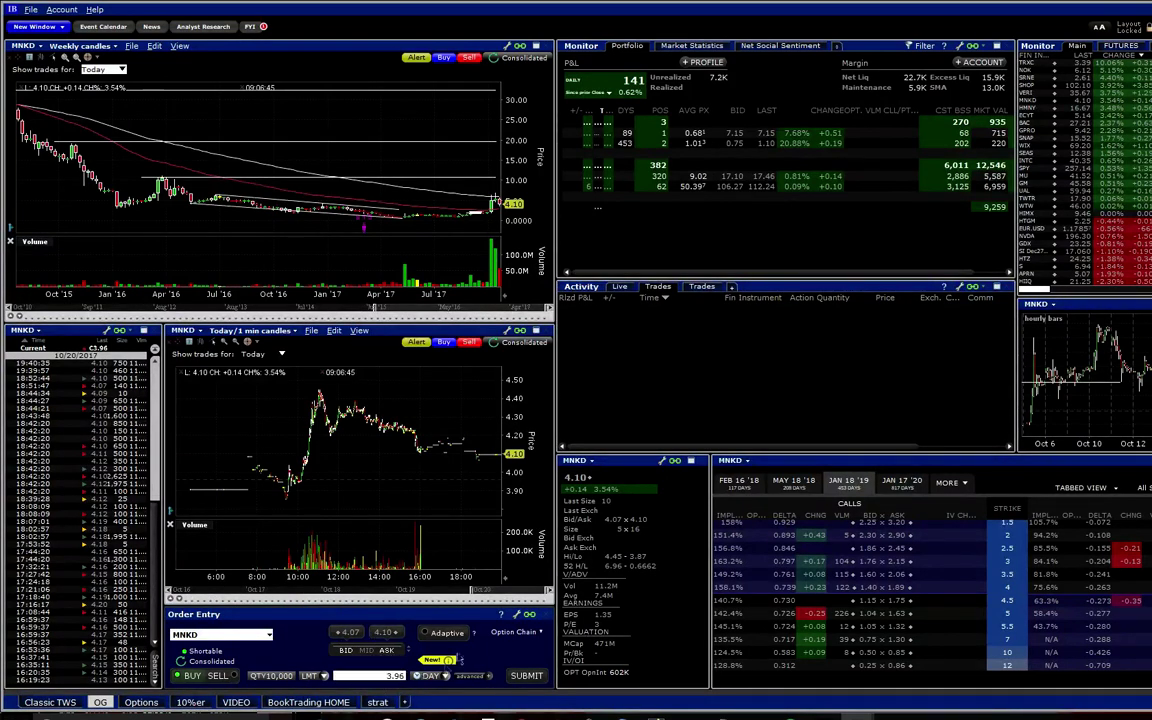
Set the order's limit price to 4.09 and time in force to GTC
{"action": "left_click", "coordinate": [388, 677]}
{"action": "scroll", "coordinate": [424, 585], "scroll_direction": "up", "scroll_amount": 4}
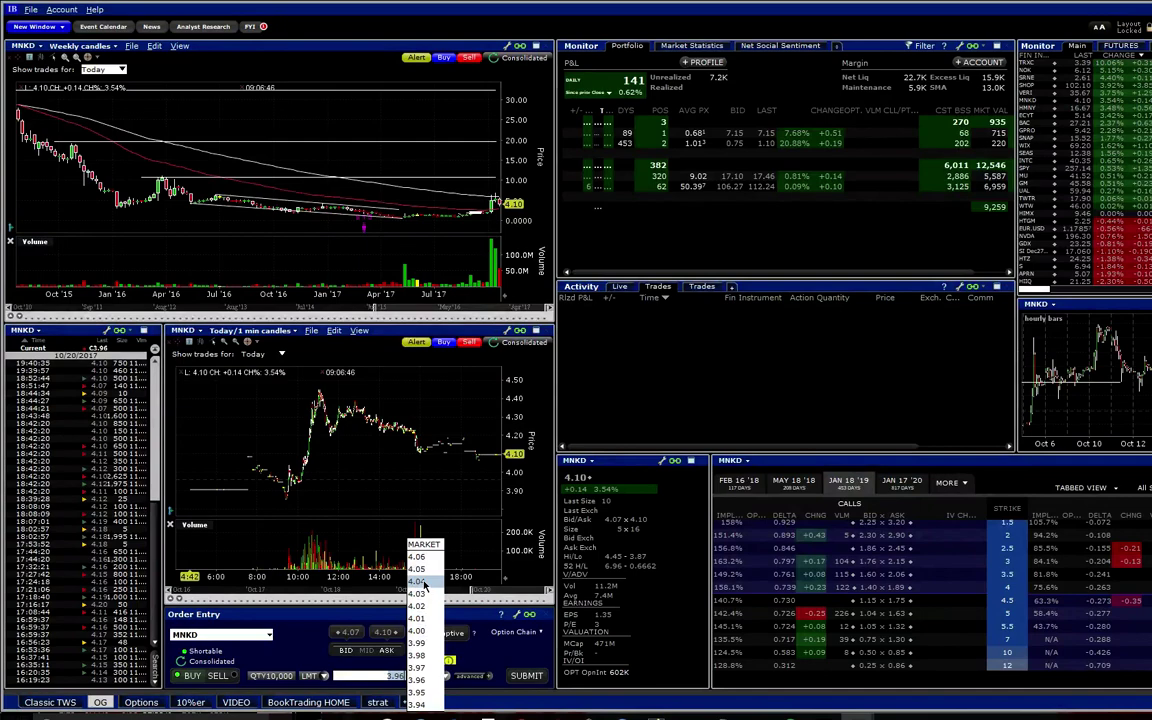
{"action": "left_click", "coordinate": [424, 570]}
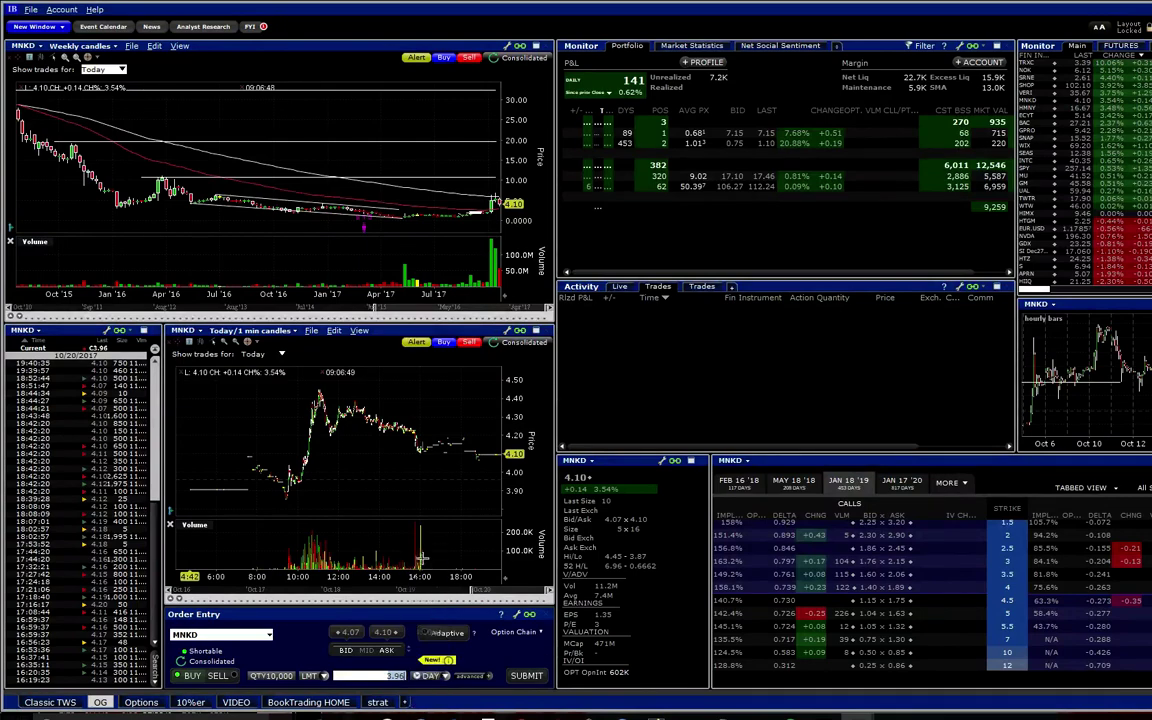
{"action": "left_click", "coordinate": [446, 676]}
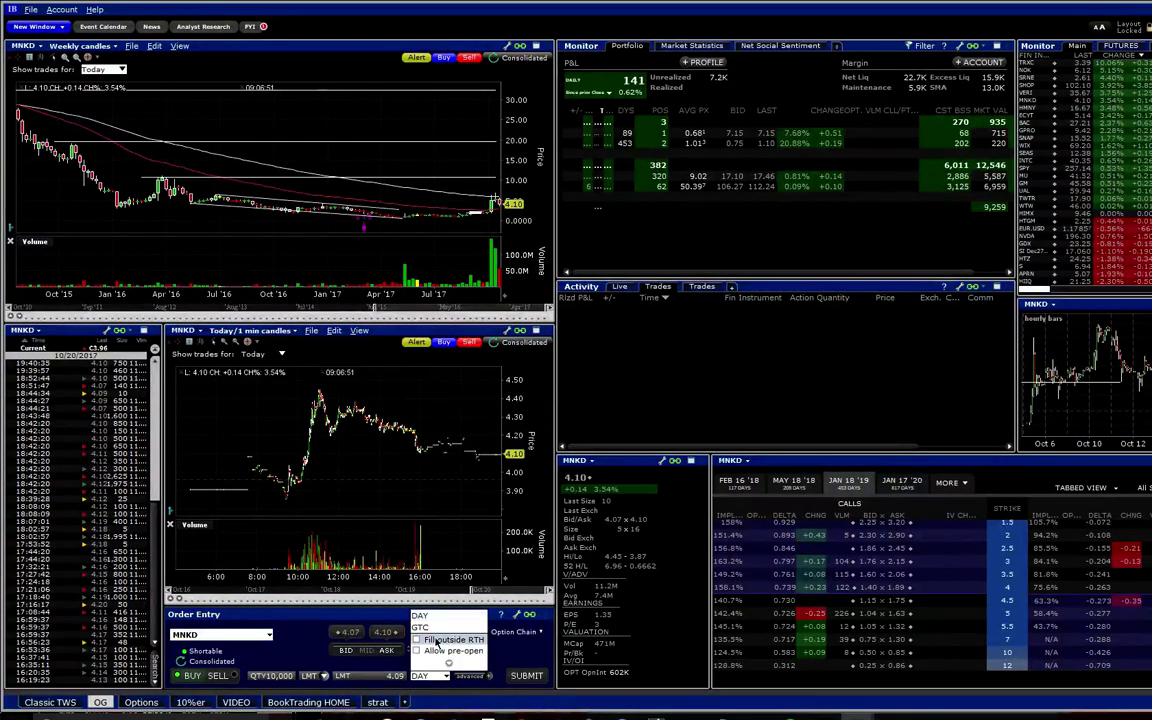
{"action": "left_click", "coordinate": [405, 566]}
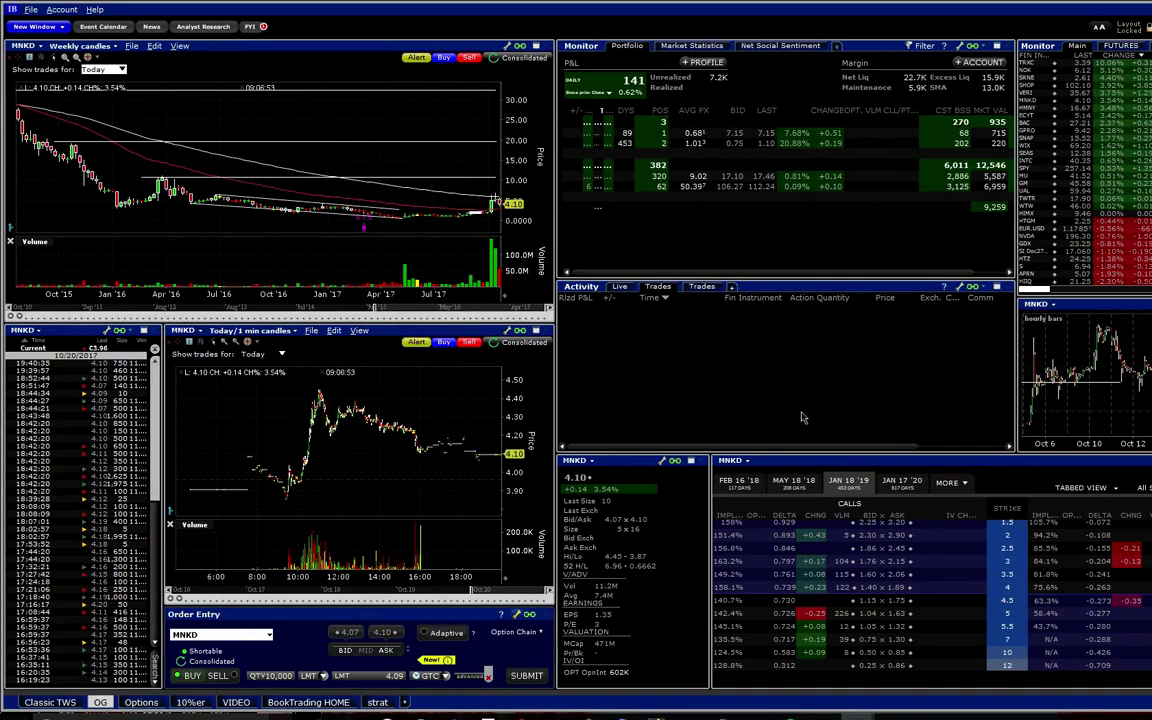
Enable the attached 3.09 stop loss, route it to EDGEA, and save the order unsent
{"action": "left_click", "coordinate": [487, 675]}
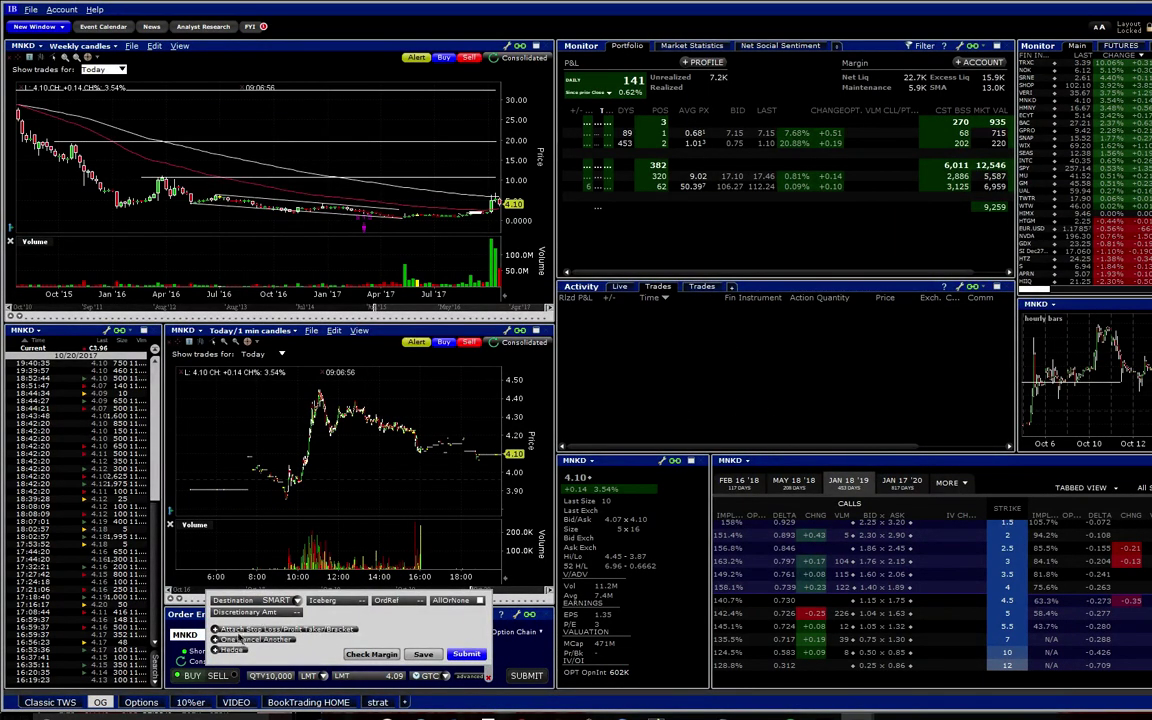
{"action": "left_click", "coordinate": [215, 629]}
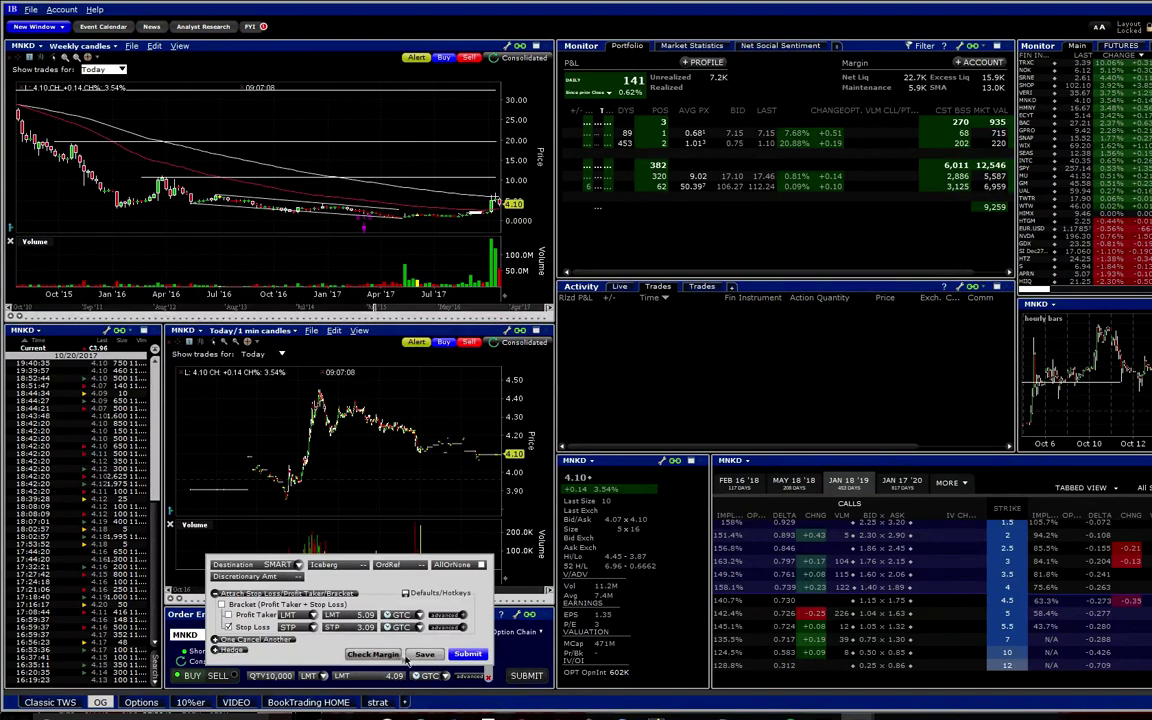
{"action": "left_click", "coordinate": [448, 627]}
{"action": "left_click", "coordinate": [330, 620]}
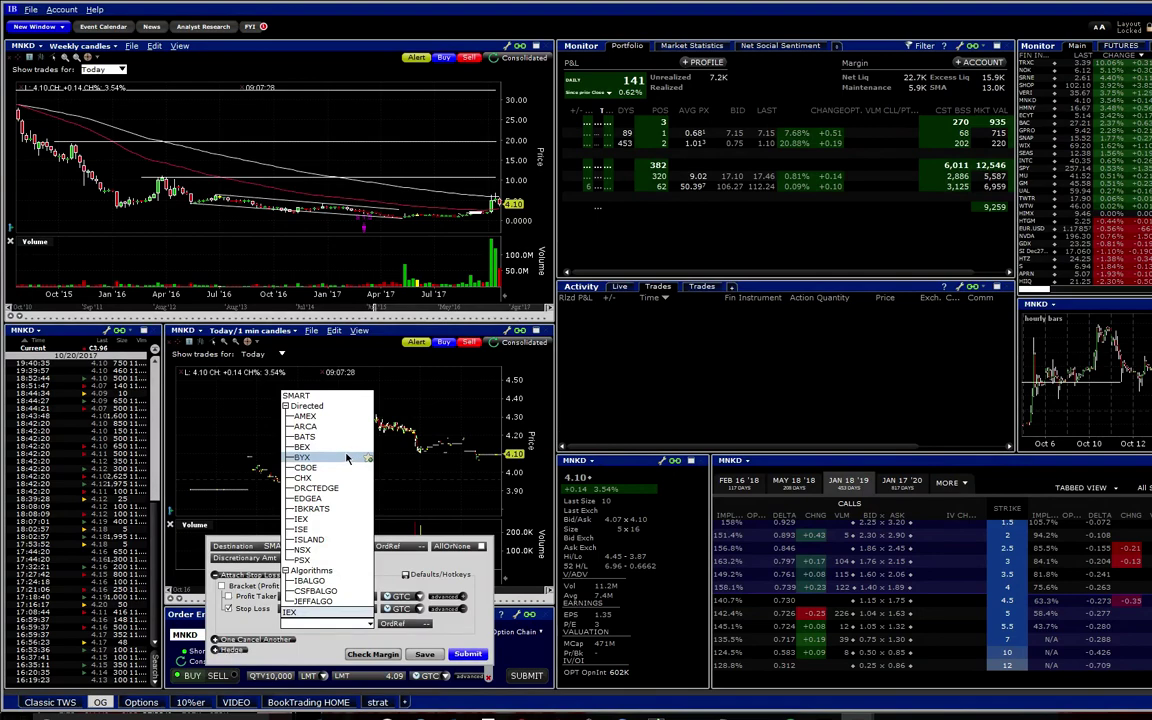
{"action": "left_click", "coordinate": [322, 501]}
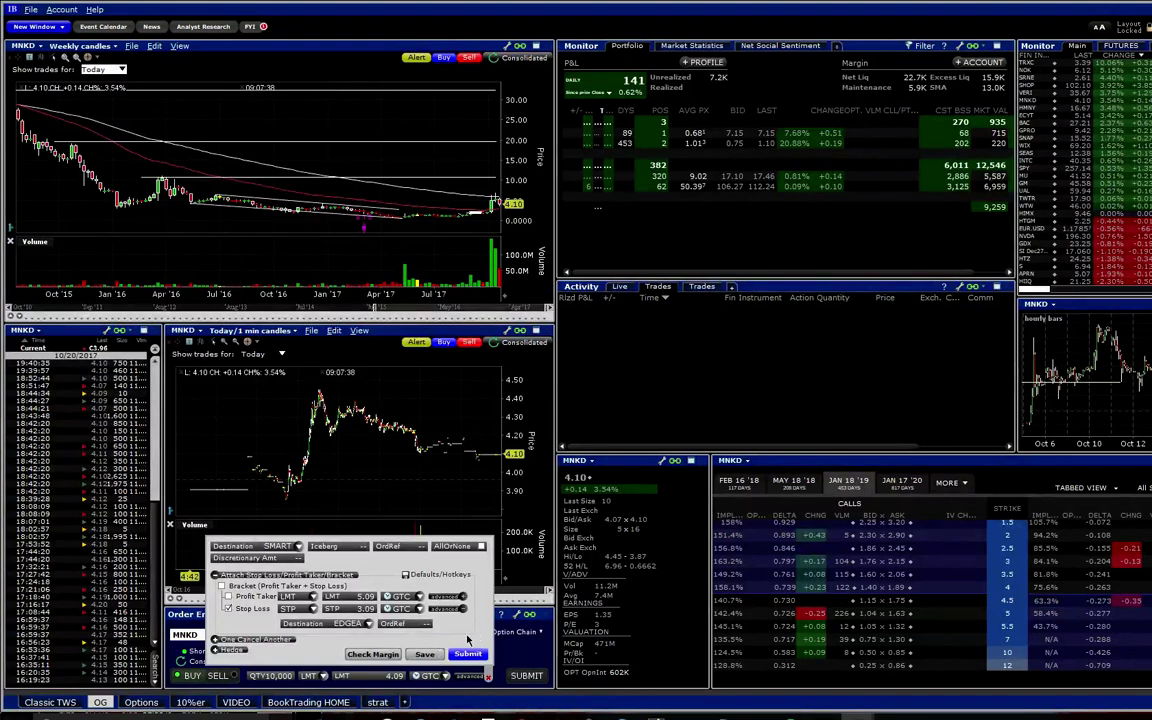
{"action": "left_click", "coordinate": [425, 655]}
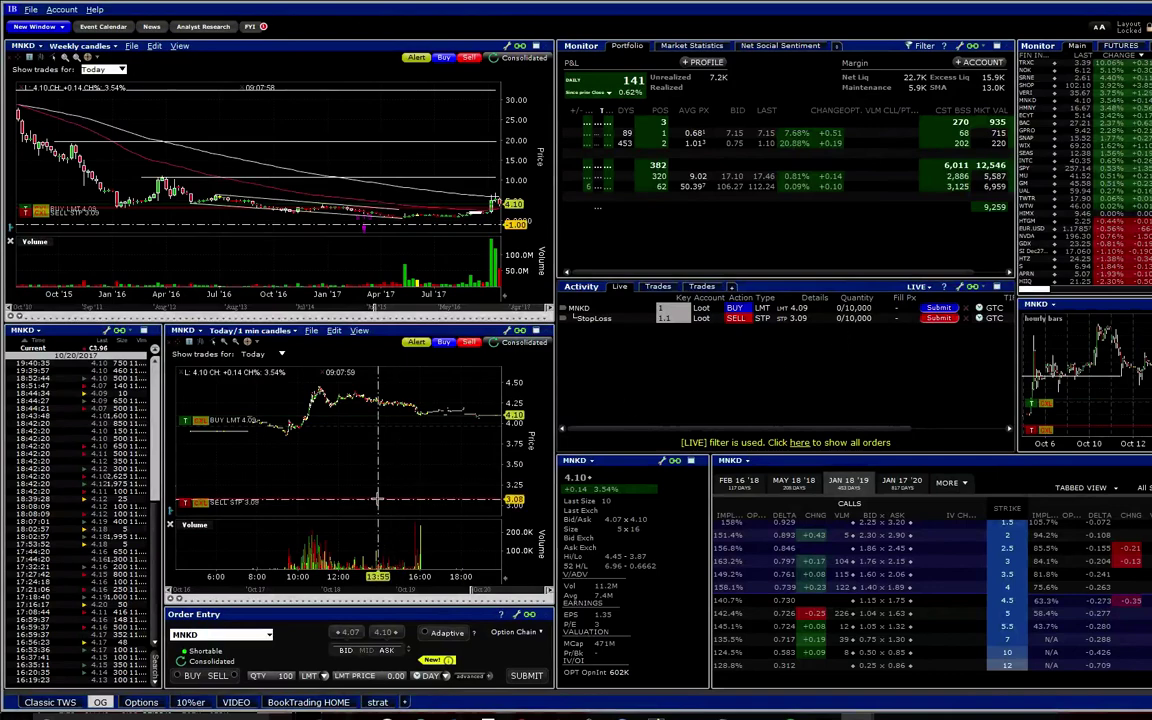
Zoom the weekly MNKD chart, then switch the lower chart to 2-hour candles and zoom it
{"action": "scroll", "coordinate": [352, 200], "scroll_direction": "up", "scroll_amount": 5}
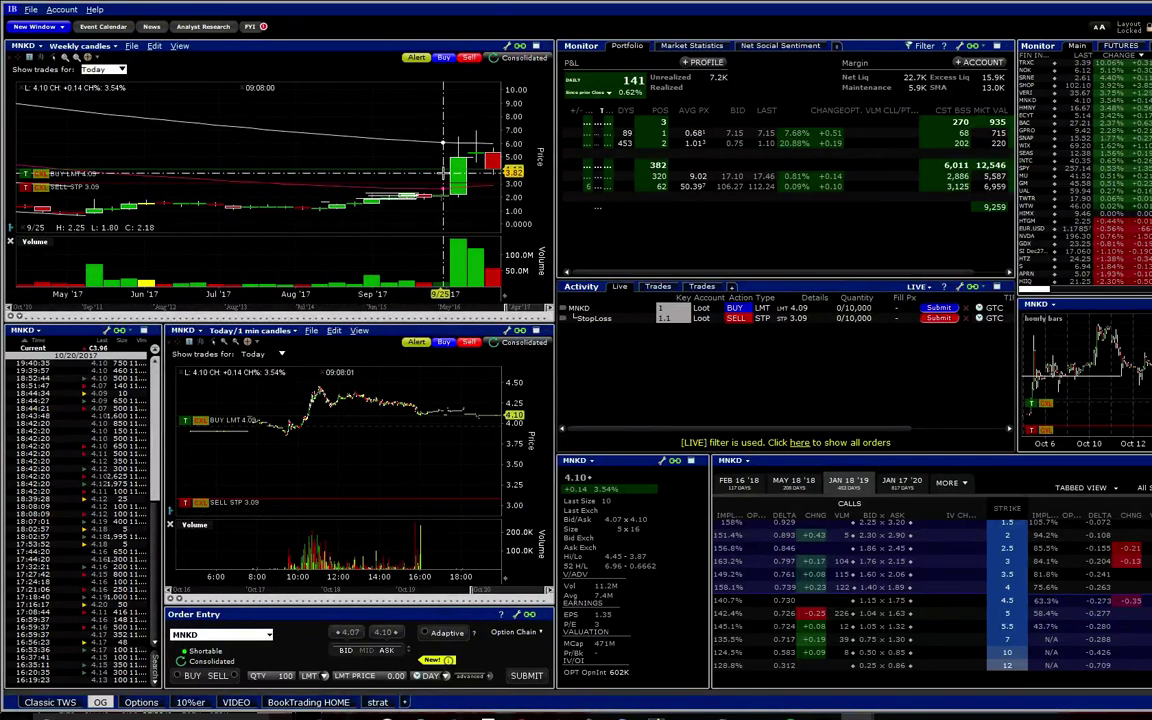
{"action": "scroll", "coordinate": [468, 150], "scroll_direction": "up", "scroll_amount": 1}
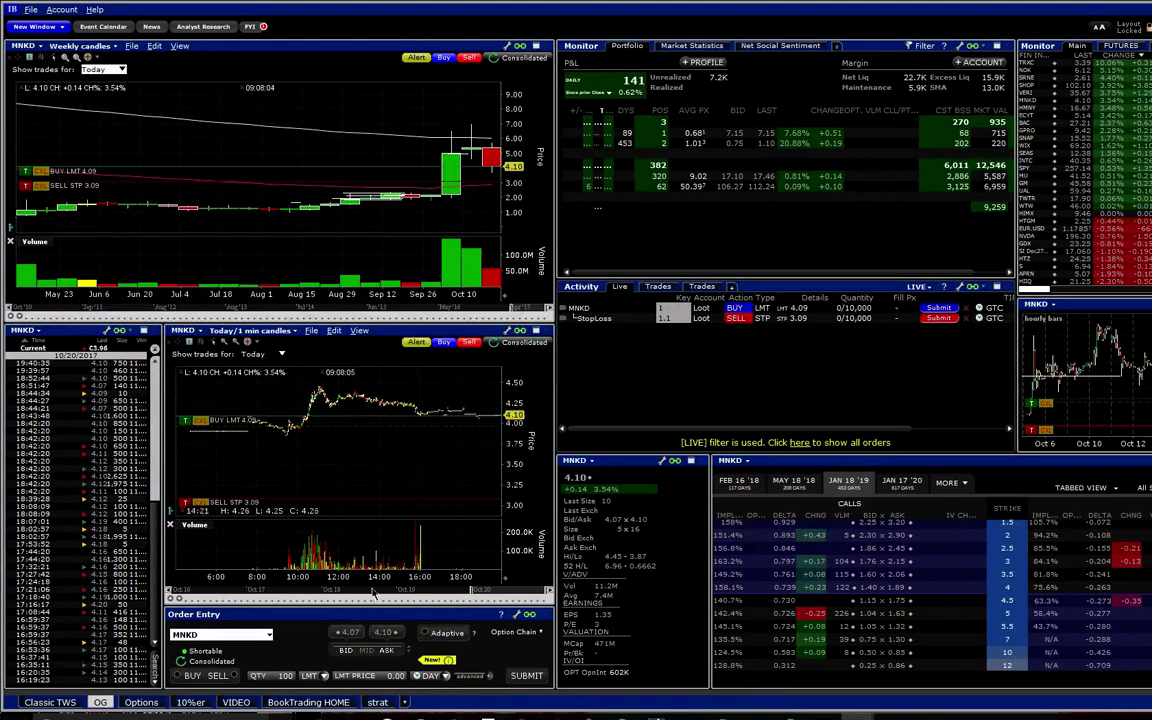
{"action": "left_click", "coordinate": [250, 330]}
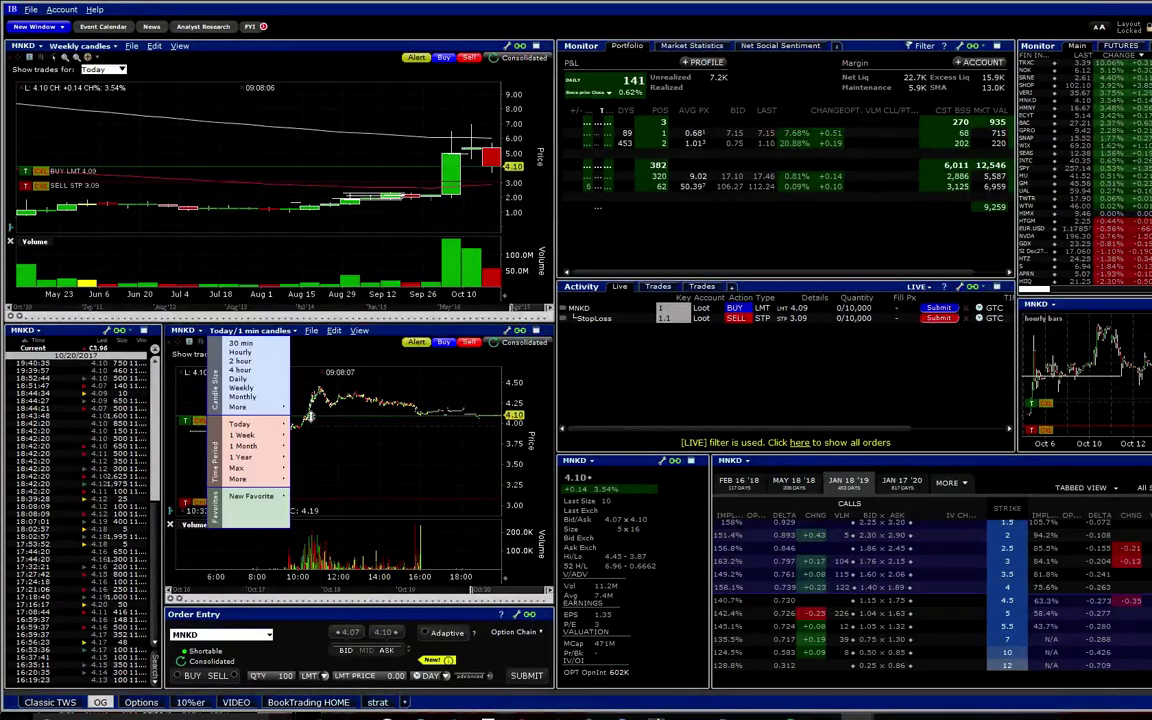
{"action": "left_click", "coordinate": [258, 362]}
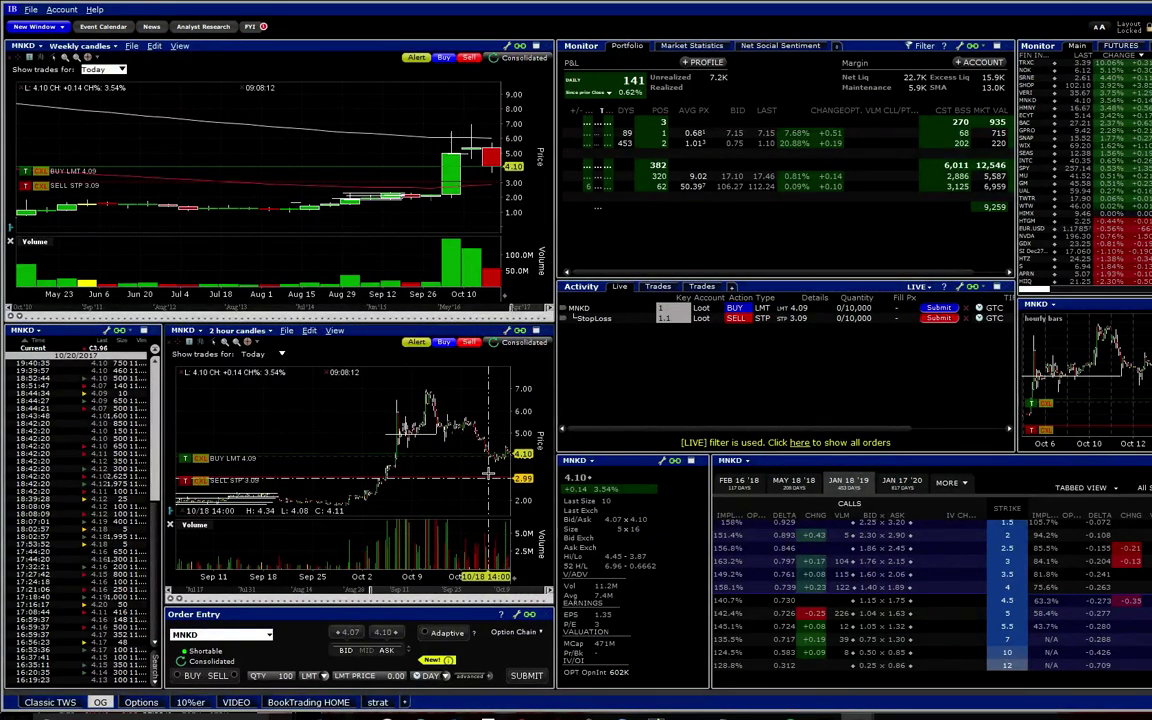
{"action": "scroll", "coordinate": [476, 457], "scroll_direction": "up", "scroll_amount": 3}
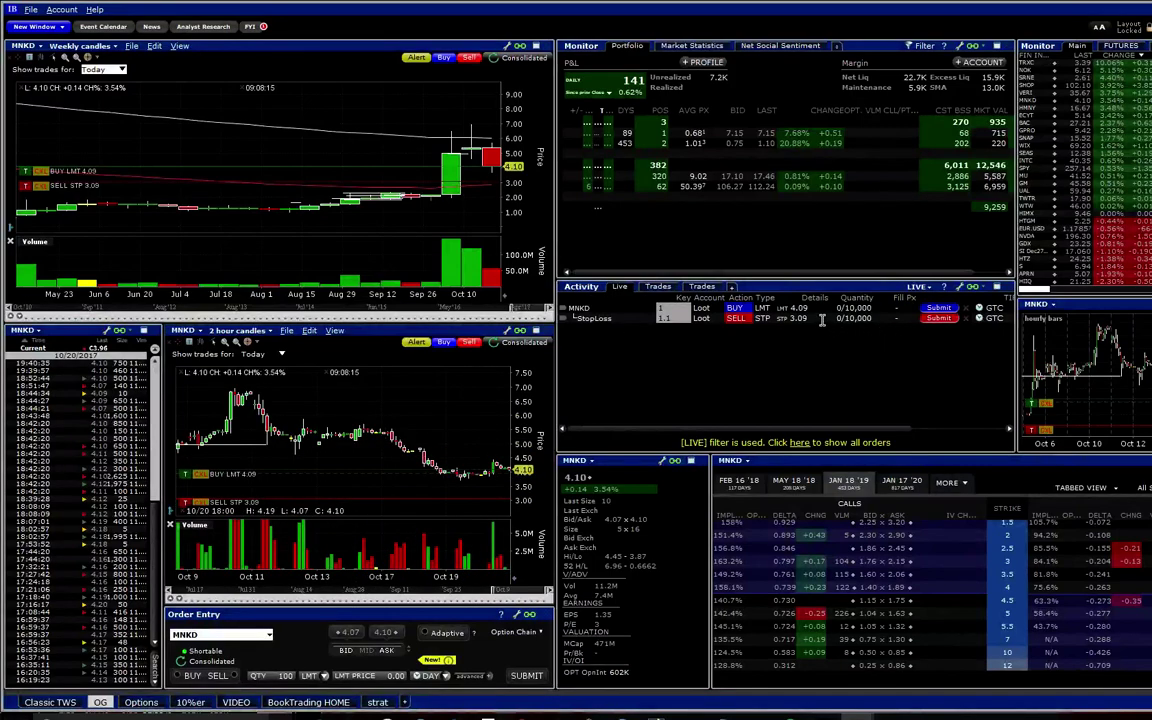
{"action": "right_click", "coordinate": [716, 311]}
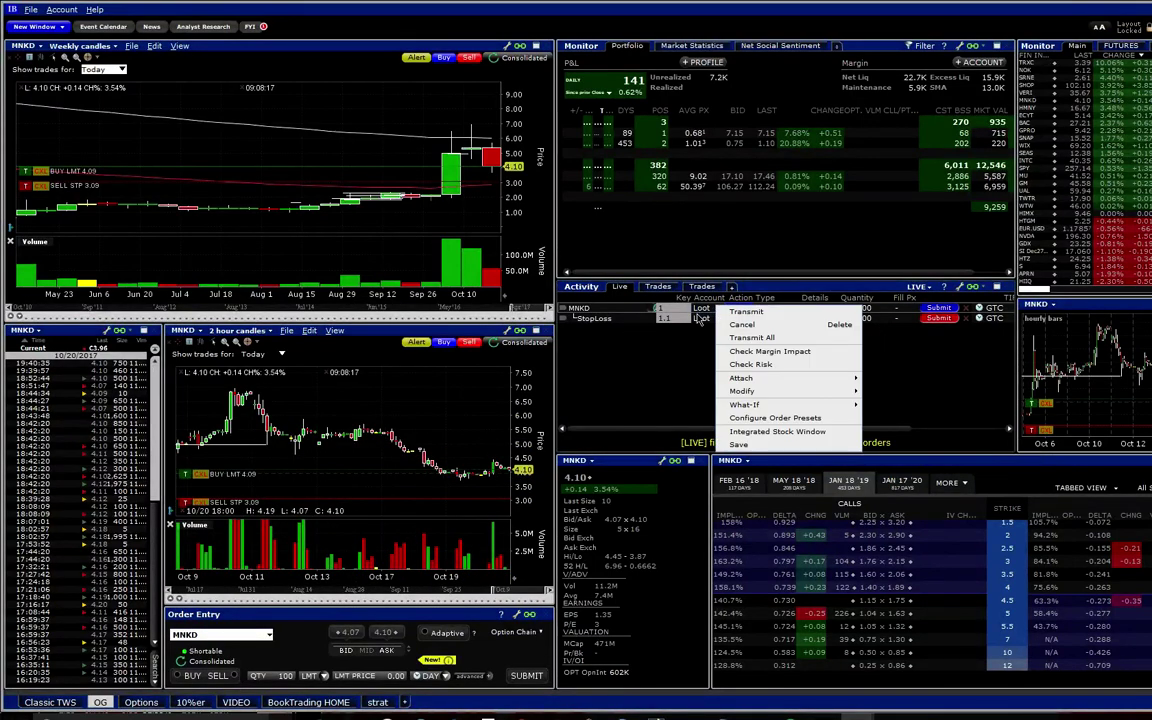
{"action": "left_click", "coordinate": [716, 376]}
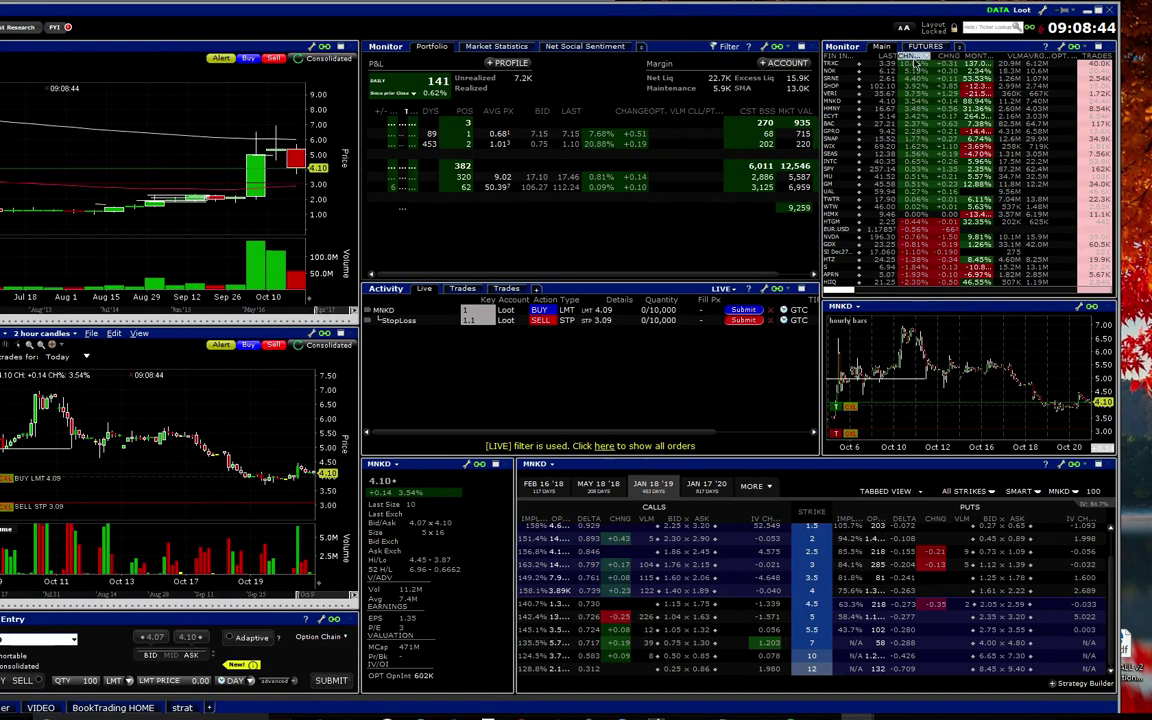
Sort the watchlist by the TRDS column, most-traded first, and select SI Dec27'17
{"action": "right_click", "coordinate": [913, 60]}
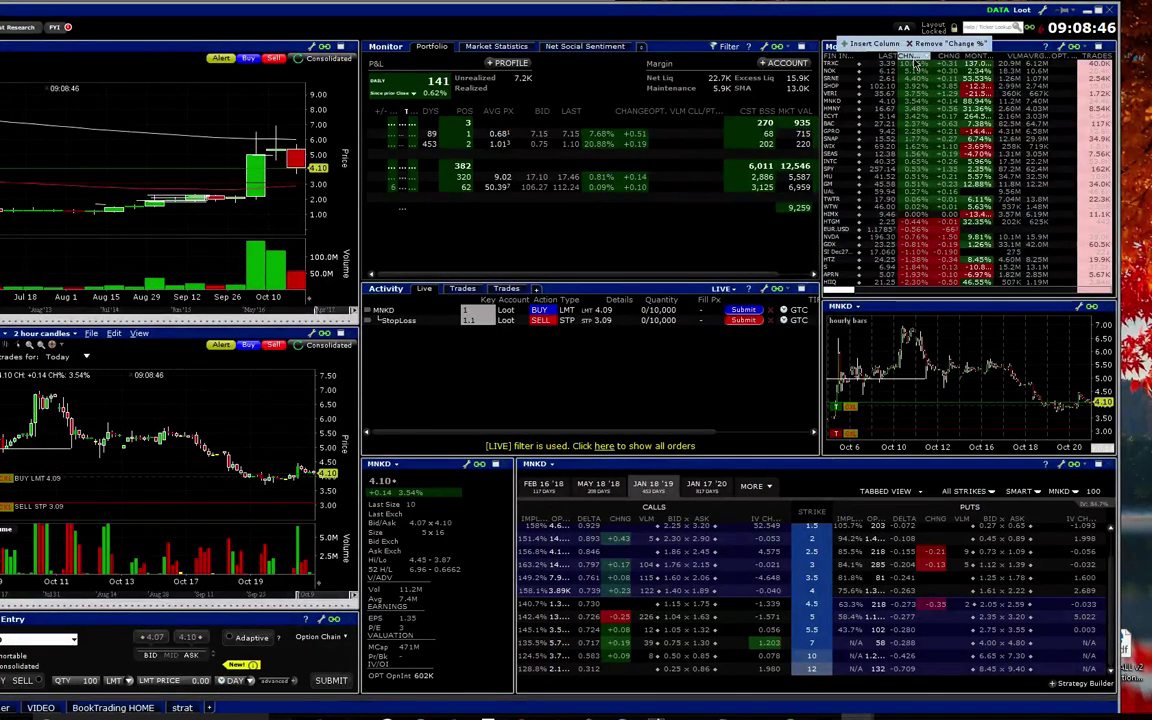
{"action": "key", "text": "Escape"}
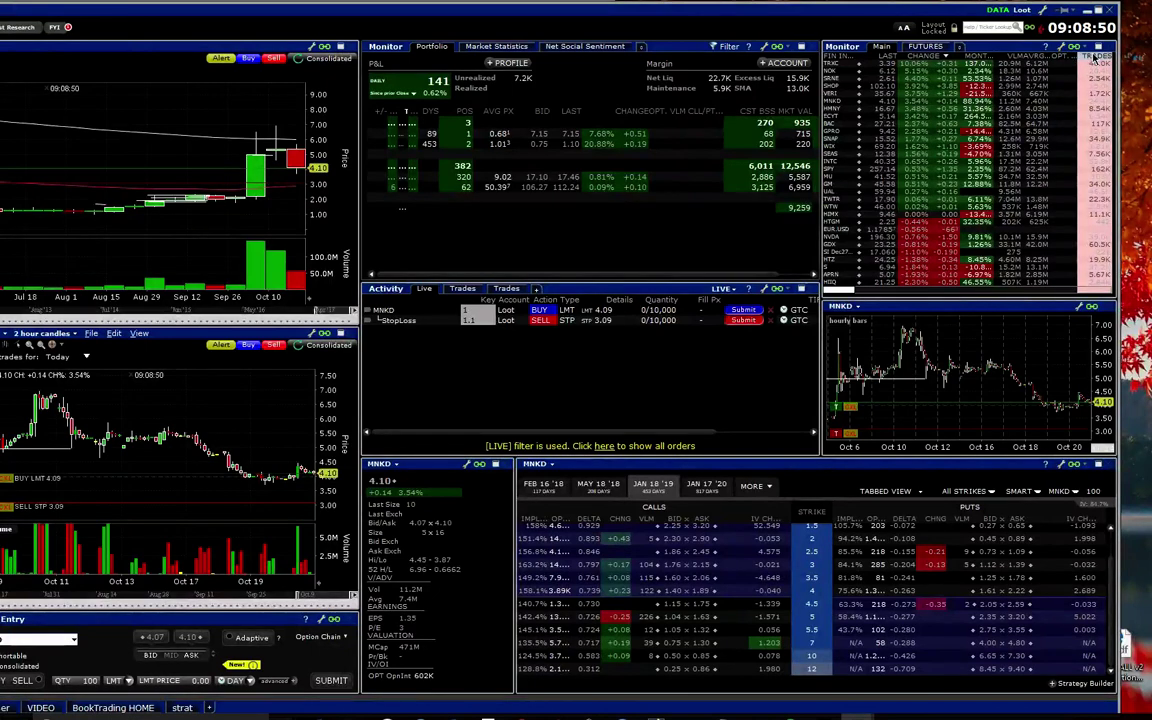
{"action": "left_click", "coordinate": [1096, 58]}
{"action": "left_click", "coordinate": [1097, 57]}
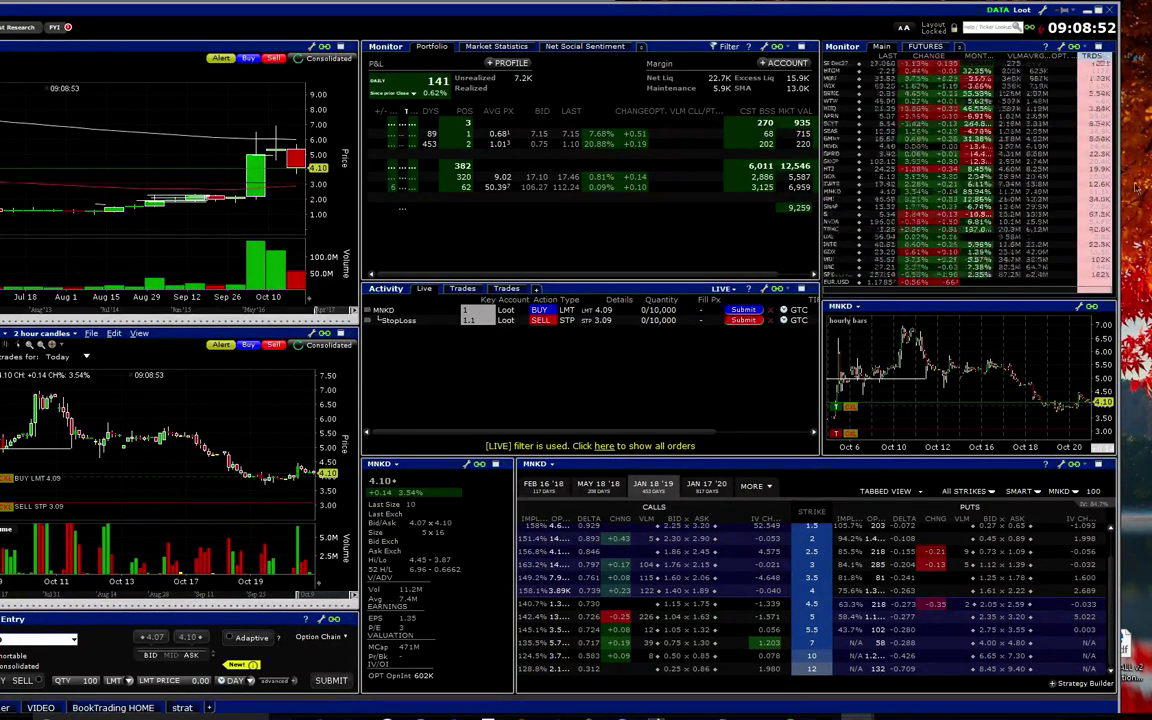
{"action": "left_click", "coordinate": [1098, 58]}
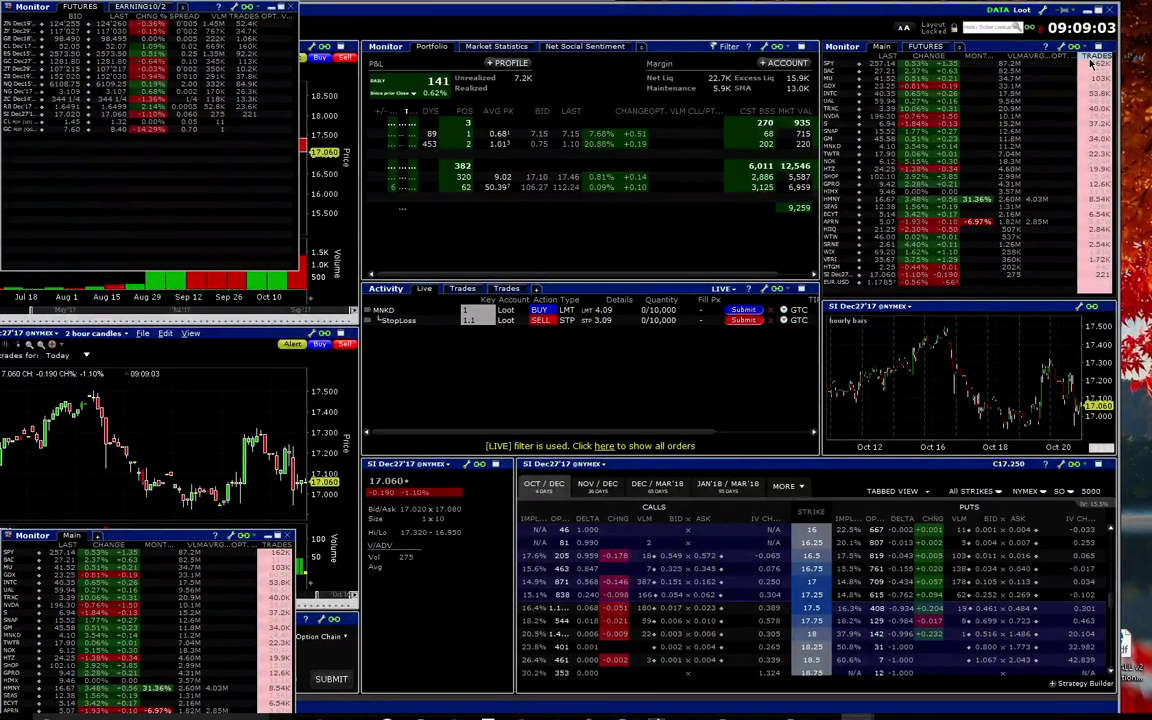
Close the floating Monitor window covering the silver futures charts
{"action": "mouse_move", "coordinate": [1092, 58]}
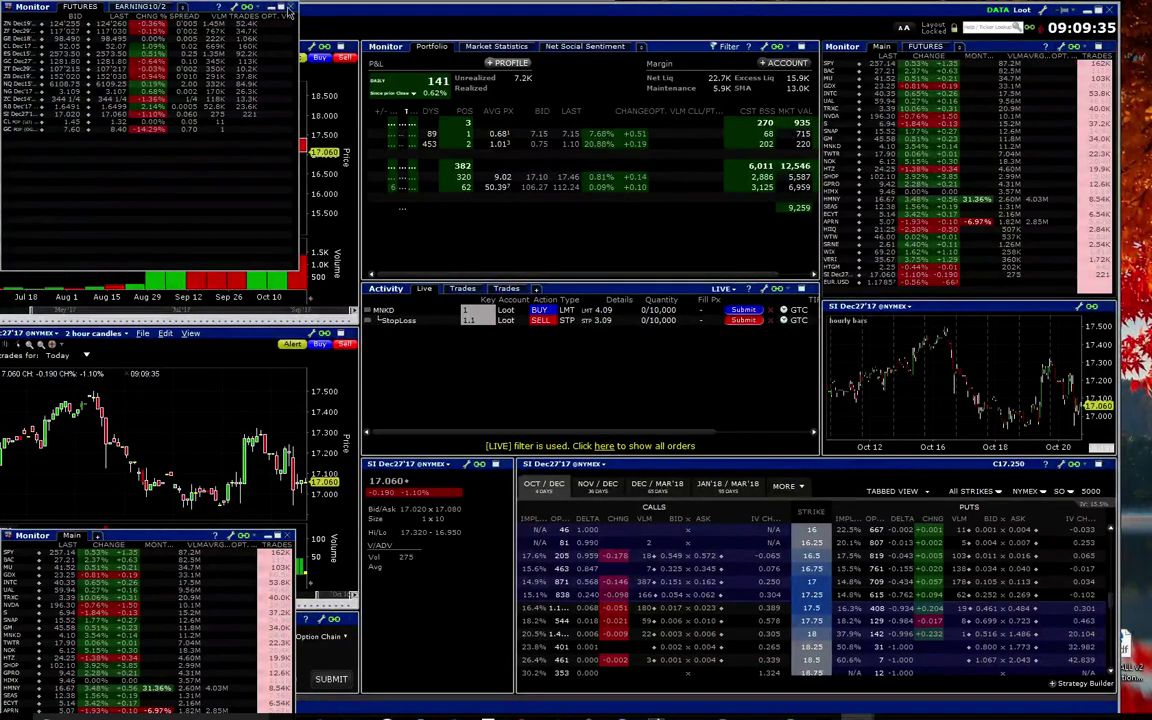
{"action": "left_click", "coordinate": [288, 8]}
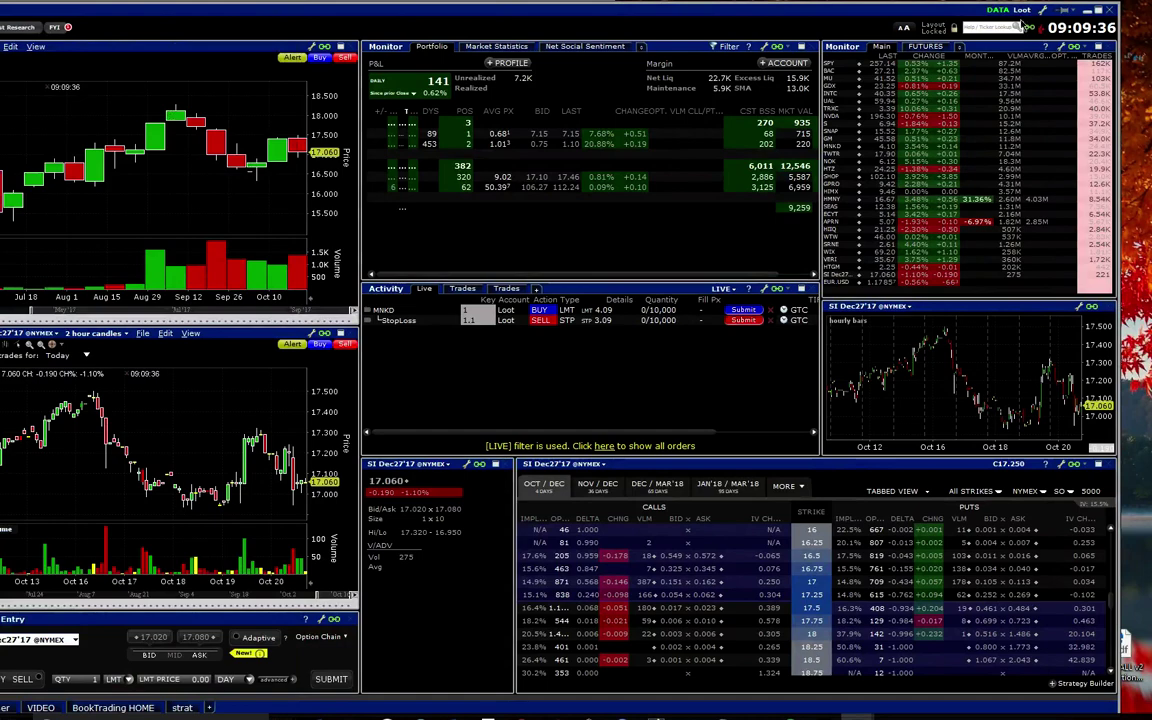
Minimize and restore TWS, then list the Monitor's FUTURES contracts and pick one
{"action": "left_click", "coordinate": [1095, 10]}
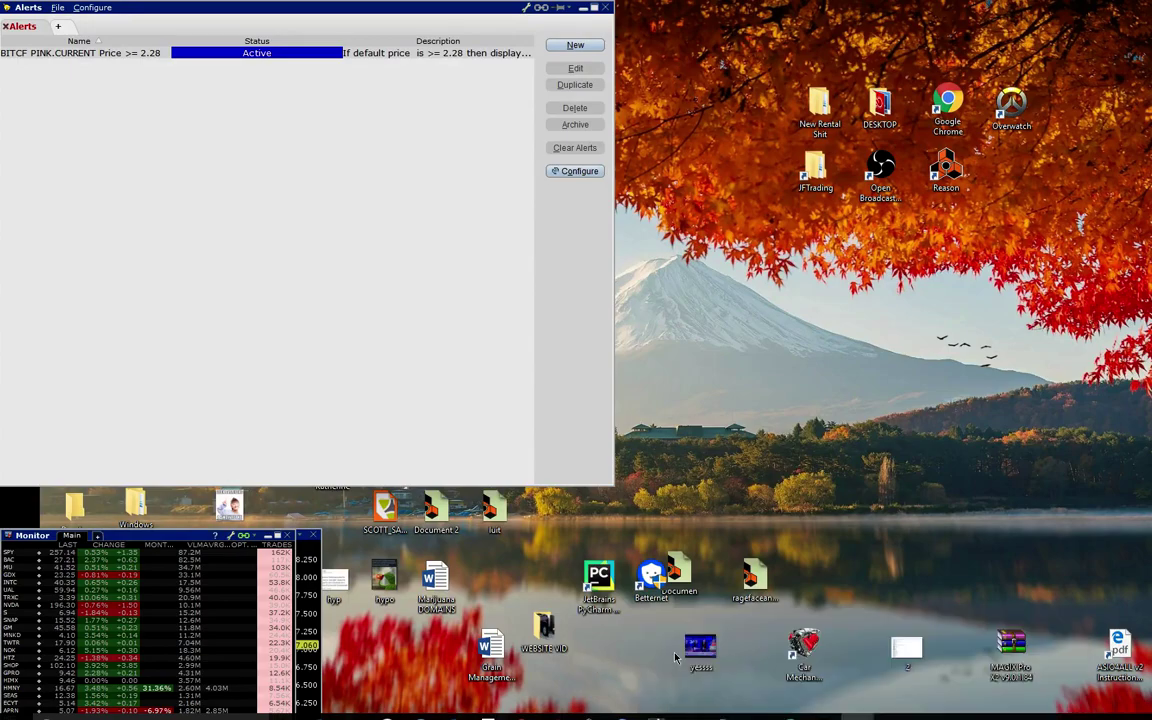
{"action": "key", "text": "alt+Tab"}
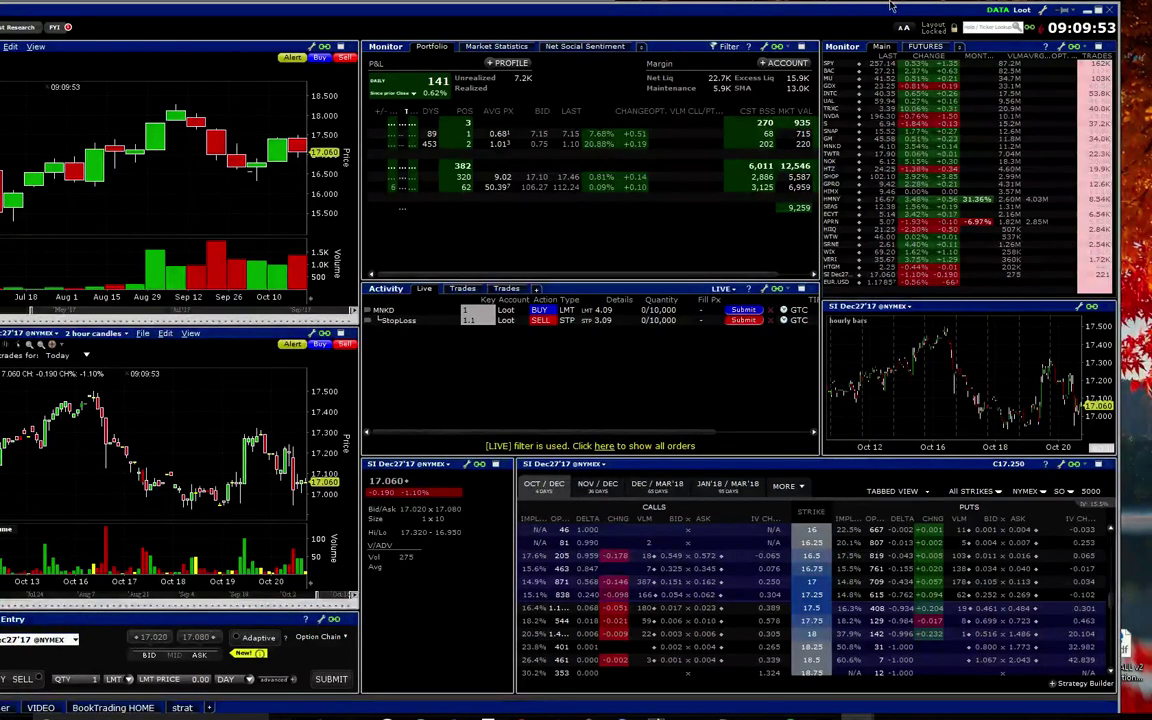
{"action": "left_click", "coordinate": [926, 47]}
{"action": "left_click", "coordinate": [960, 169]}
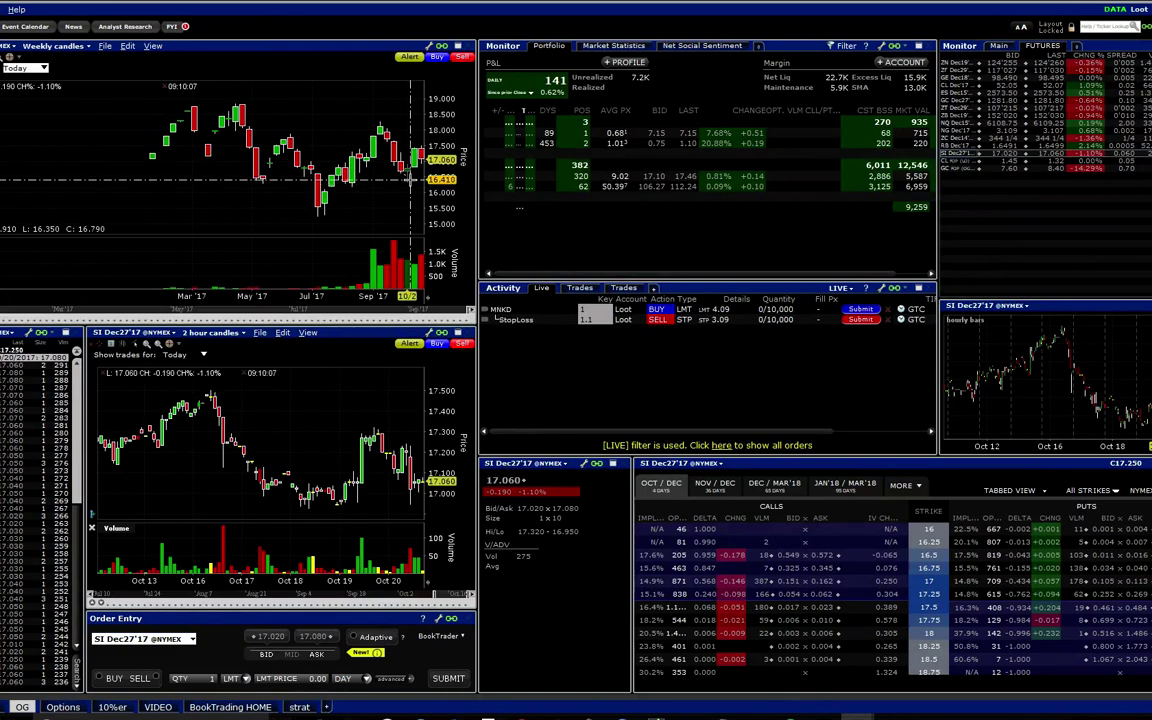
Zoom the weekly silver chart, then switch to the 10%er layout
{"action": "scroll", "coordinate": [398, 186], "scroll_direction": "down", "scroll_amount": 2}
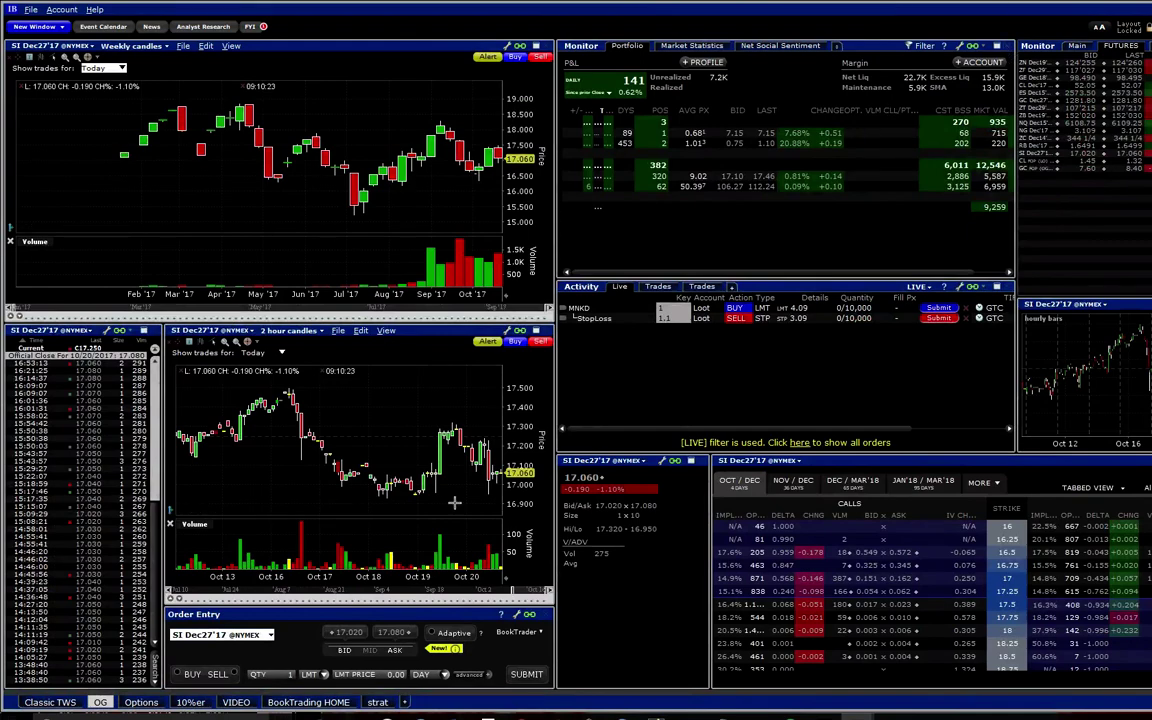
{"action": "scroll", "coordinate": [390, 150], "scroll_direction": "down", "scroll_amount": 2}
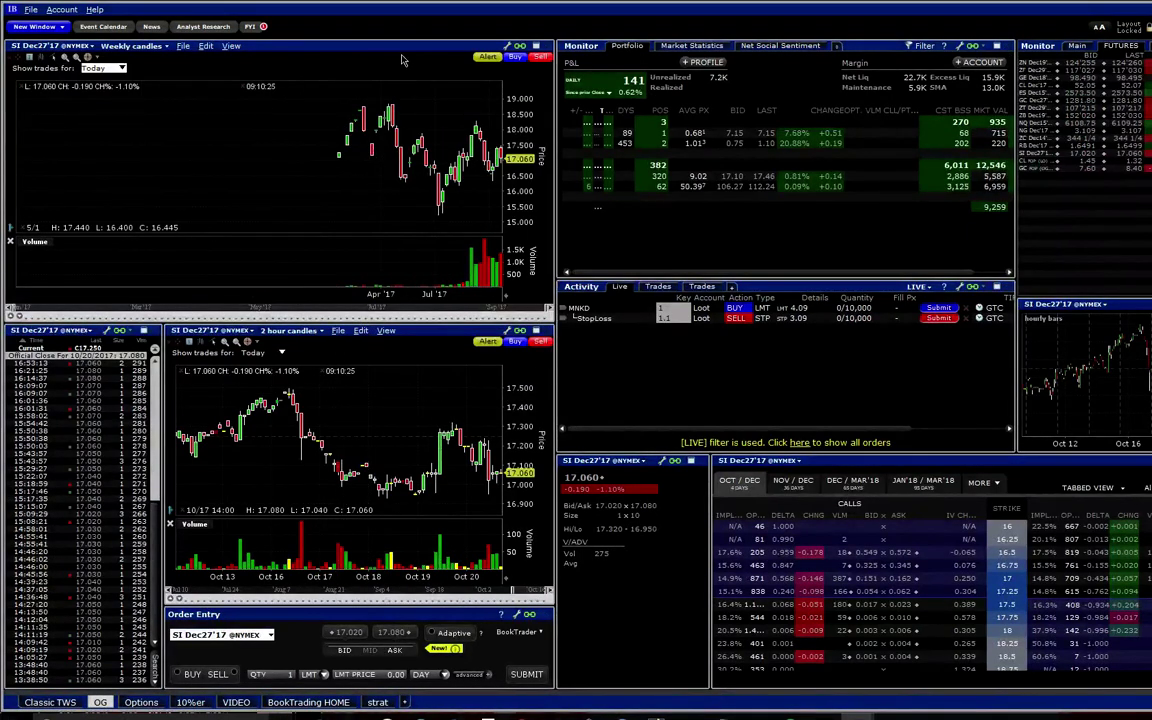
{"action": "scroll", "coordinate": [400, 130], "scroll_direction": "up", "scroll_amount": 2}
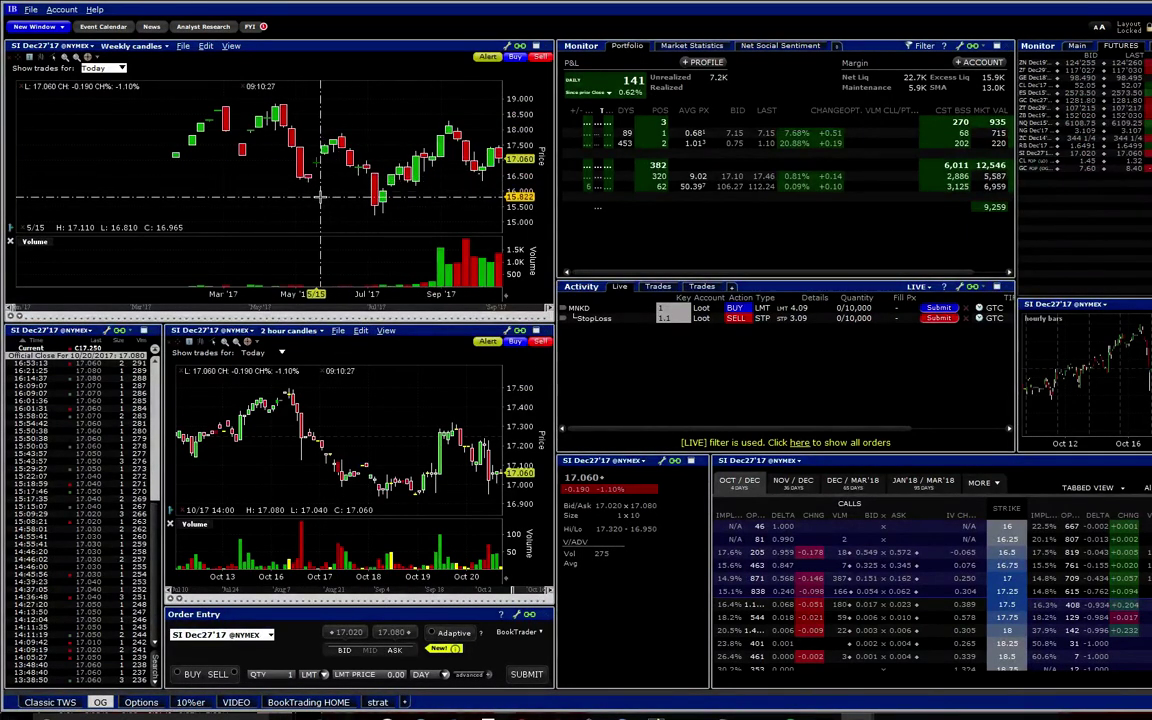
{"action": "scroll", "coordinate": [102, 289], "scroll_direction": "down", "scroll_amount": 1}
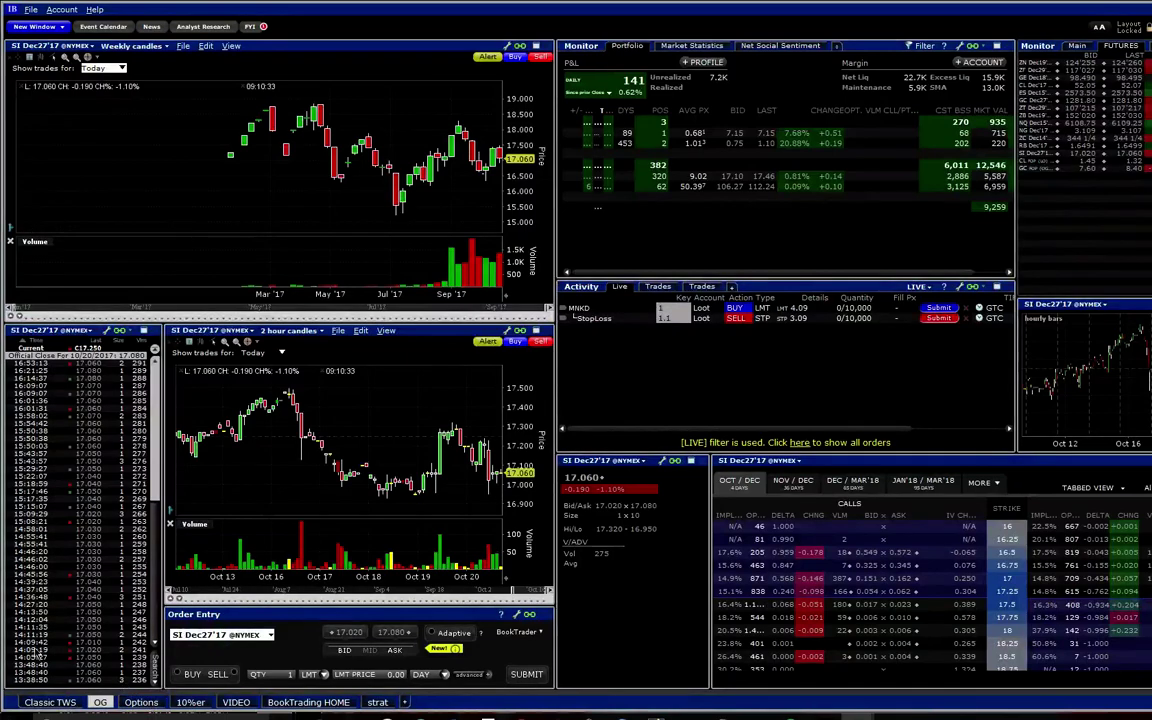
{"action": "left_click", "coordinate": [178, 702]}
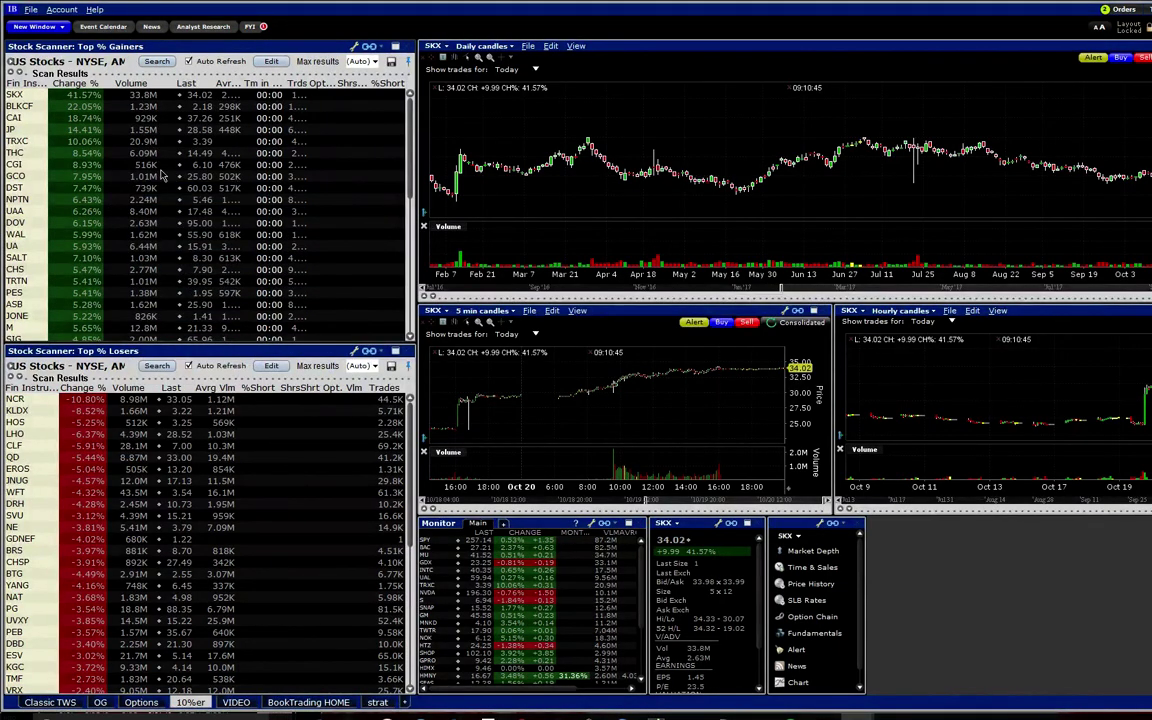
Edit the top % gainers scan's volume filter value and rerun the scan
{"action": "left_click", "coordinate": [10, 62]}
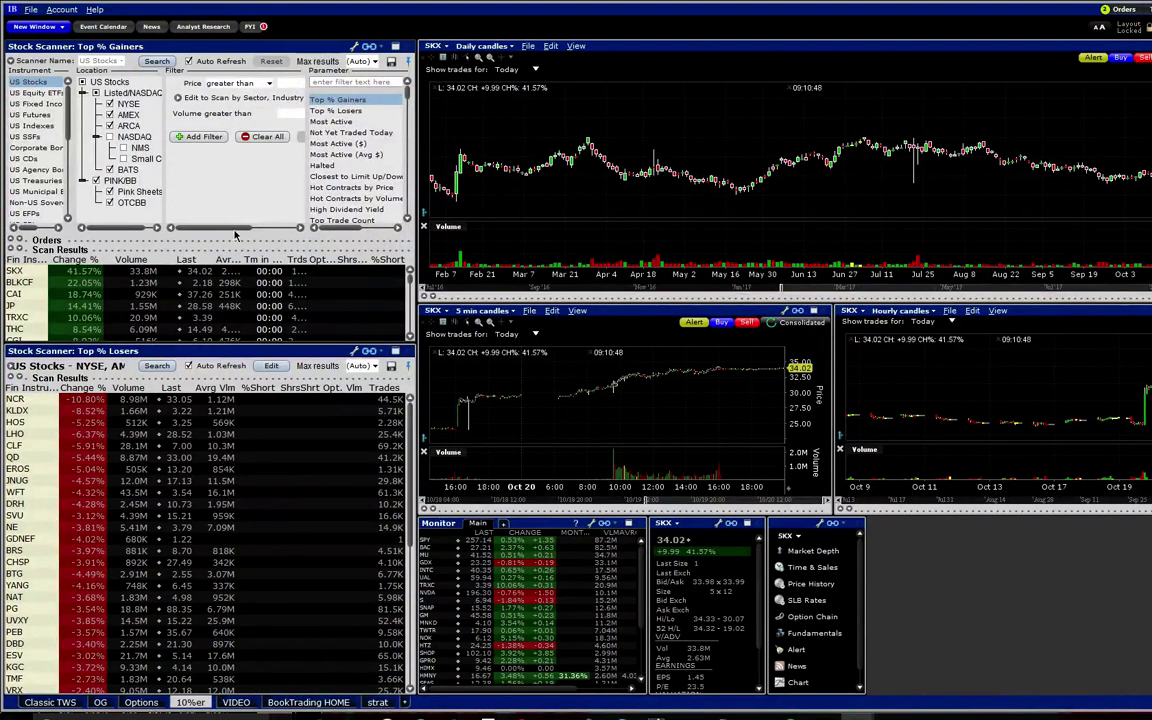
{"action": "scroll", "coordinate": [236, 232], "scroll_direction": "right", "scroll_amount": 3}
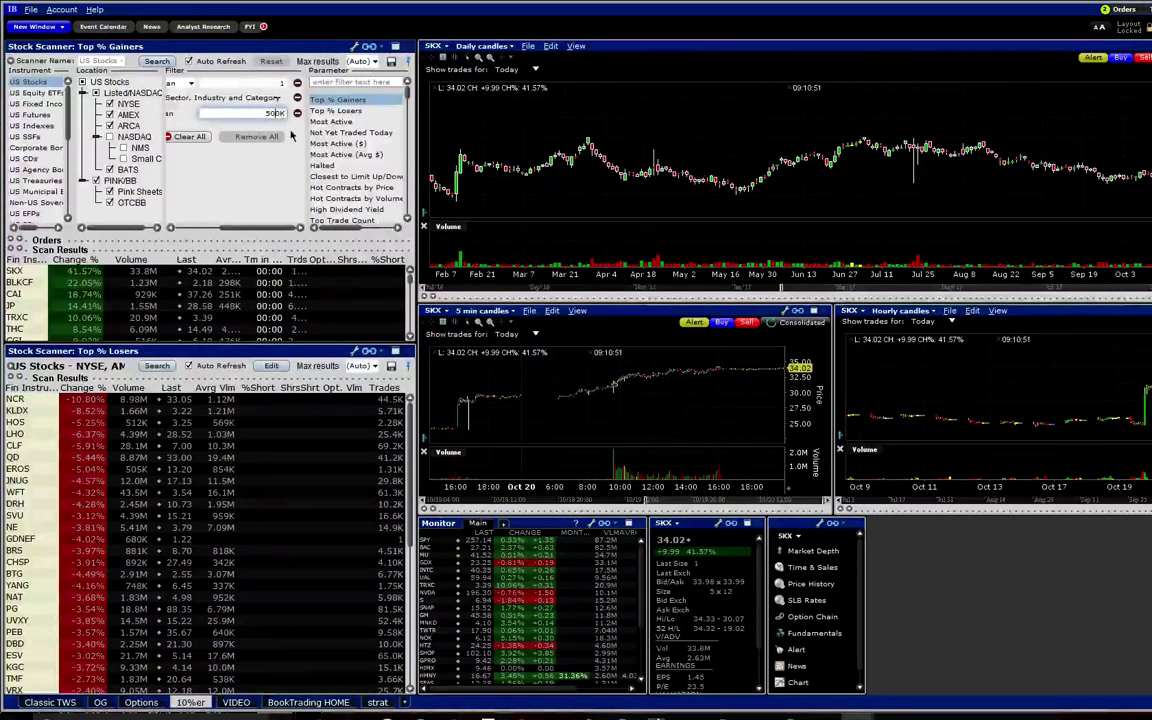
{"action": "key", "text": "BackSpace"}
{"action": "key", "text": "BackSpace"}
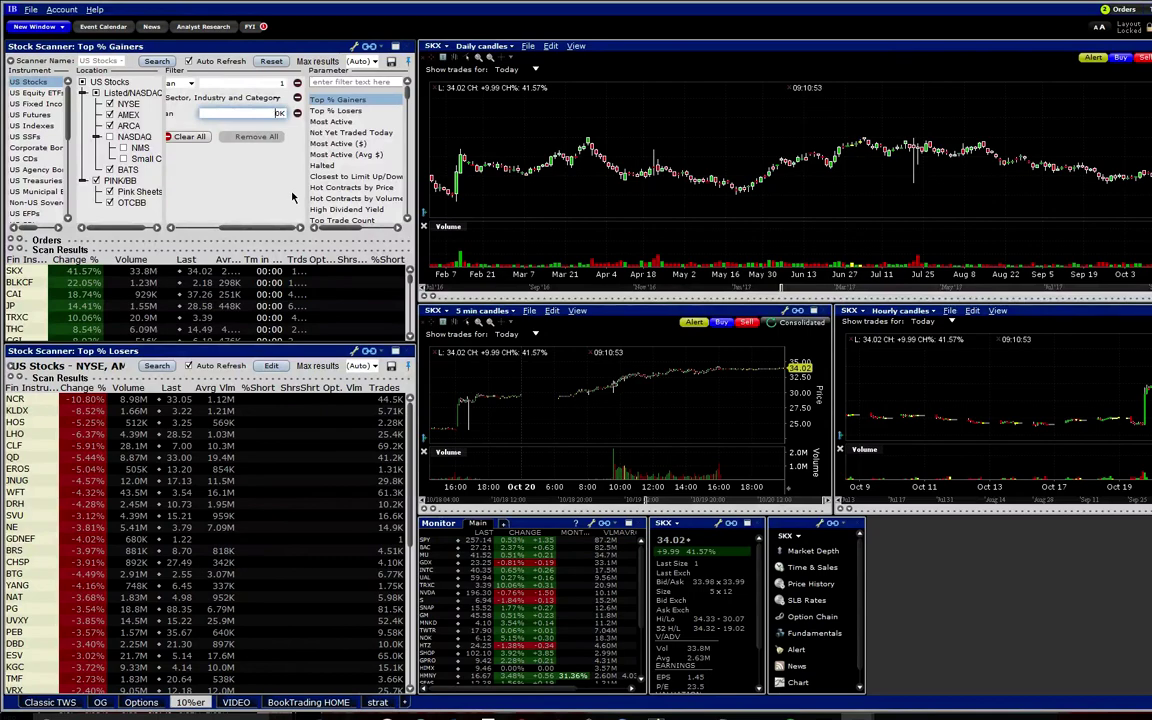
{"action": "type", "text": "10"}
{"action": "scroll", "coordinate": [236, 225], "scroll_direction": "left", "scroll_amount": 3}
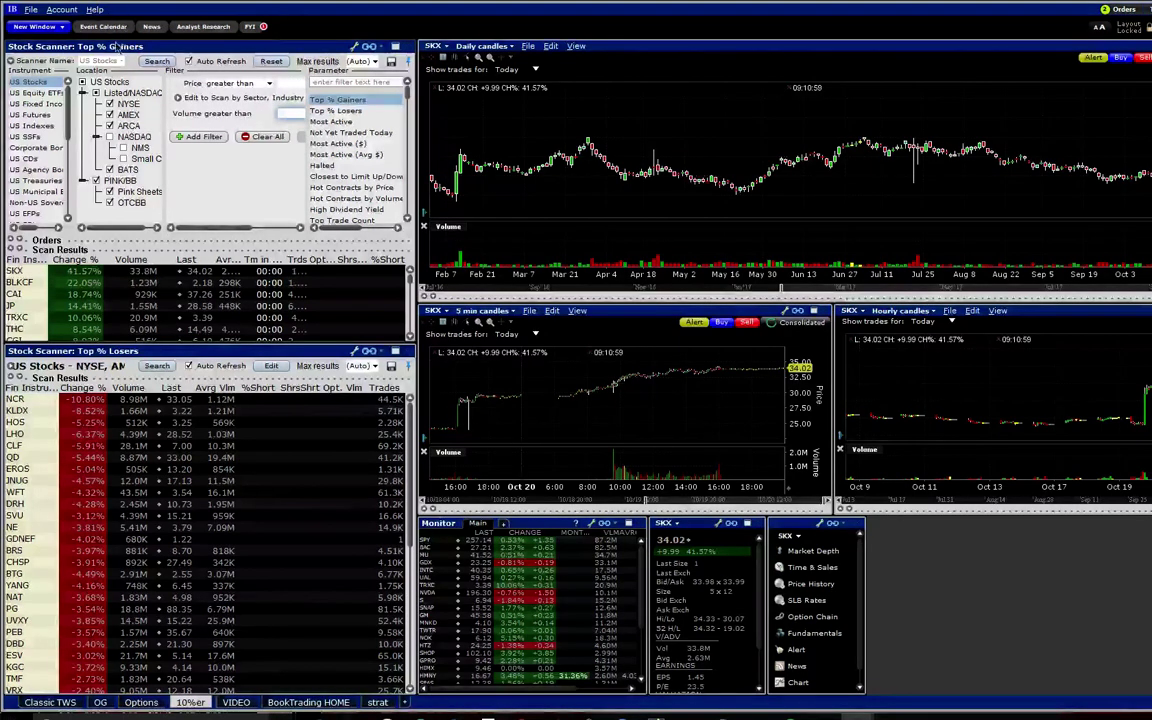
{"action": "left_click", "coordinate": [157, 62]}
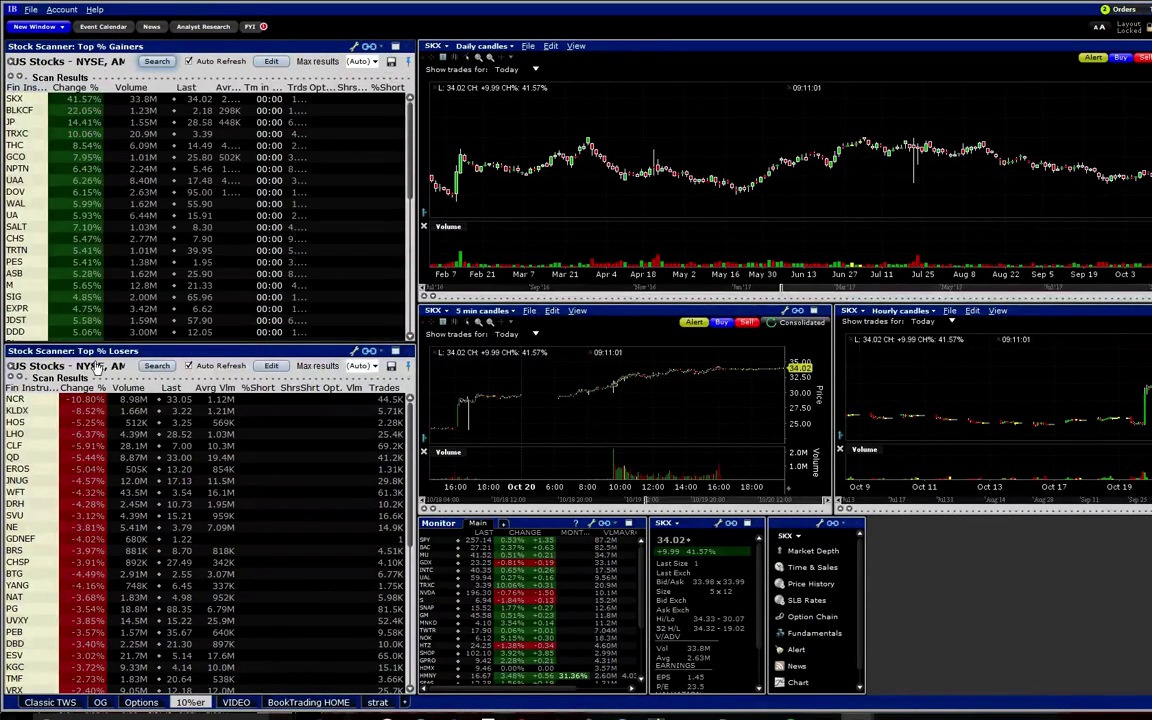
Rerun the top % losers scan with its 100,000 minimum volume filter
{"action": "left_click", "coordinate": [14, 379]}
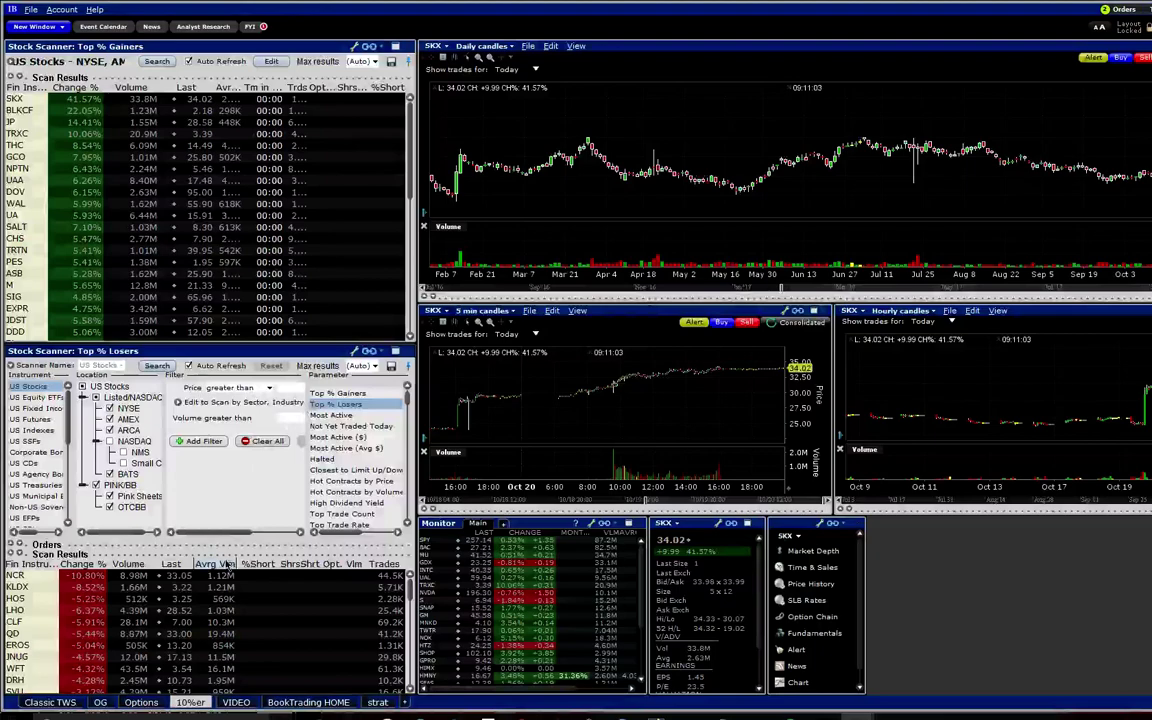
{"action": "scroll", "coordinate": [248, 537], "scroll_direction": "right", "scroll_amount": 3}
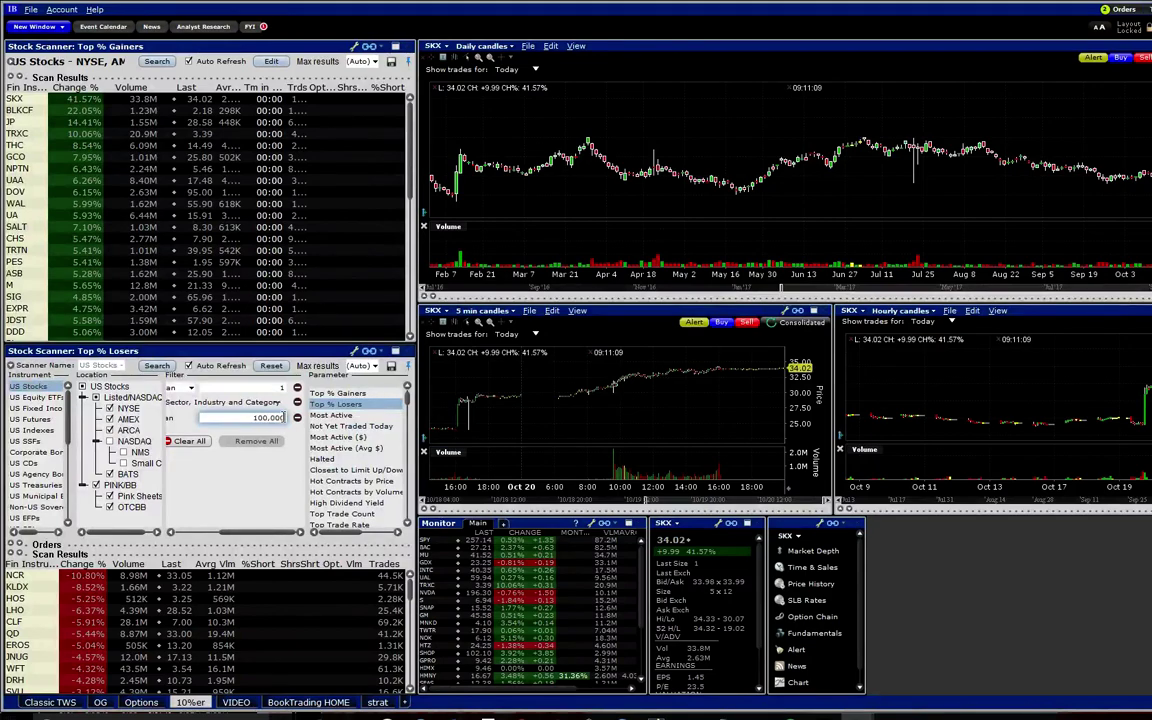
{"action": "left_click", "coordinate": [157, 366]}
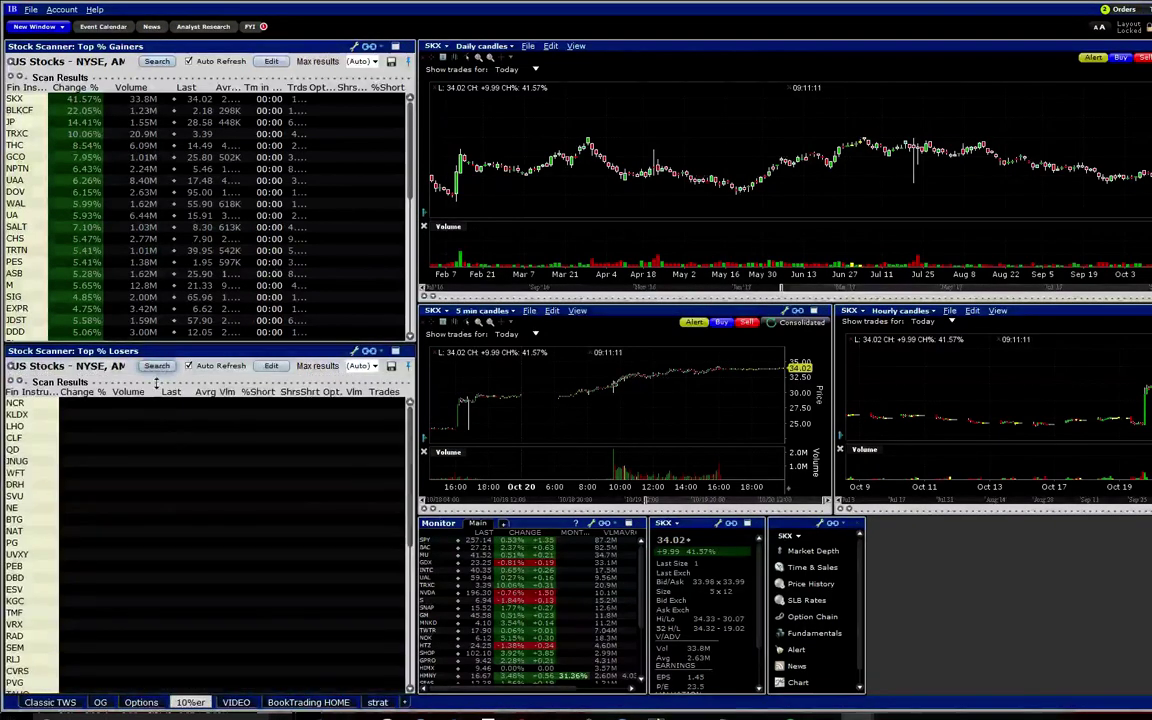
Show NCR from the Top % Losers list in the linked charts, zoom the daily chart, then open DRH's row menu
{"action": "left_click", "coordinate": [28, 405]}
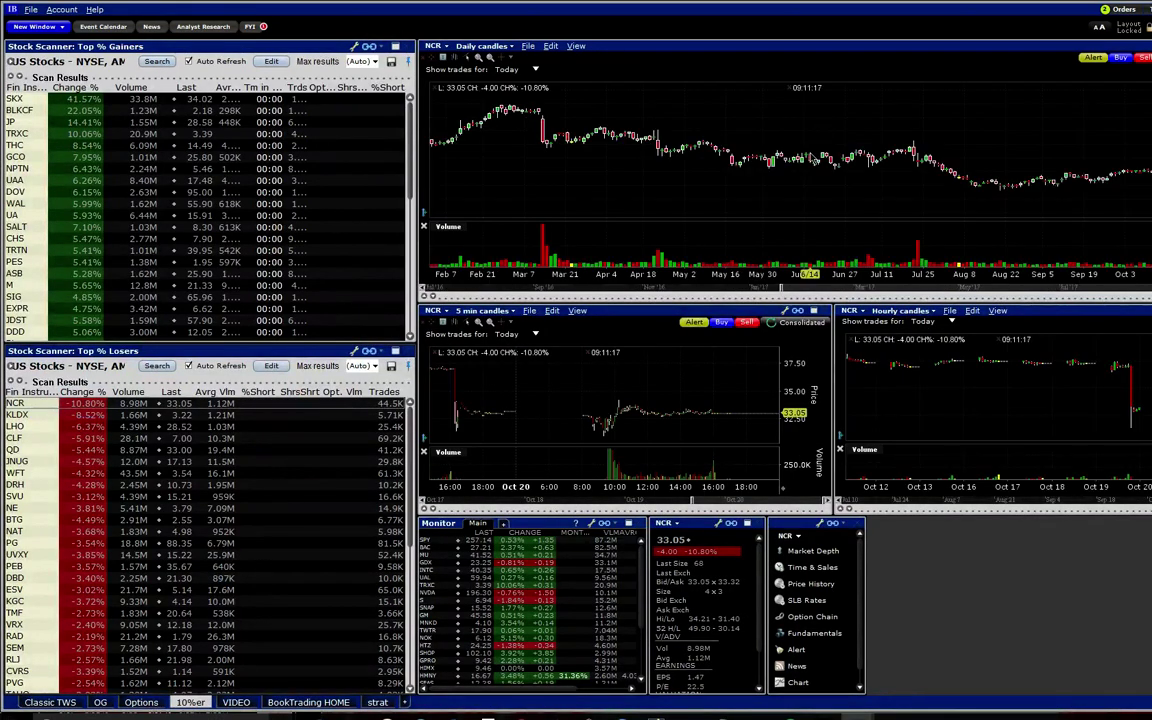
{"action": "scroll", "coordinate": [1066, 172], "scroll_direction": "up", "scroll_amount": 3}
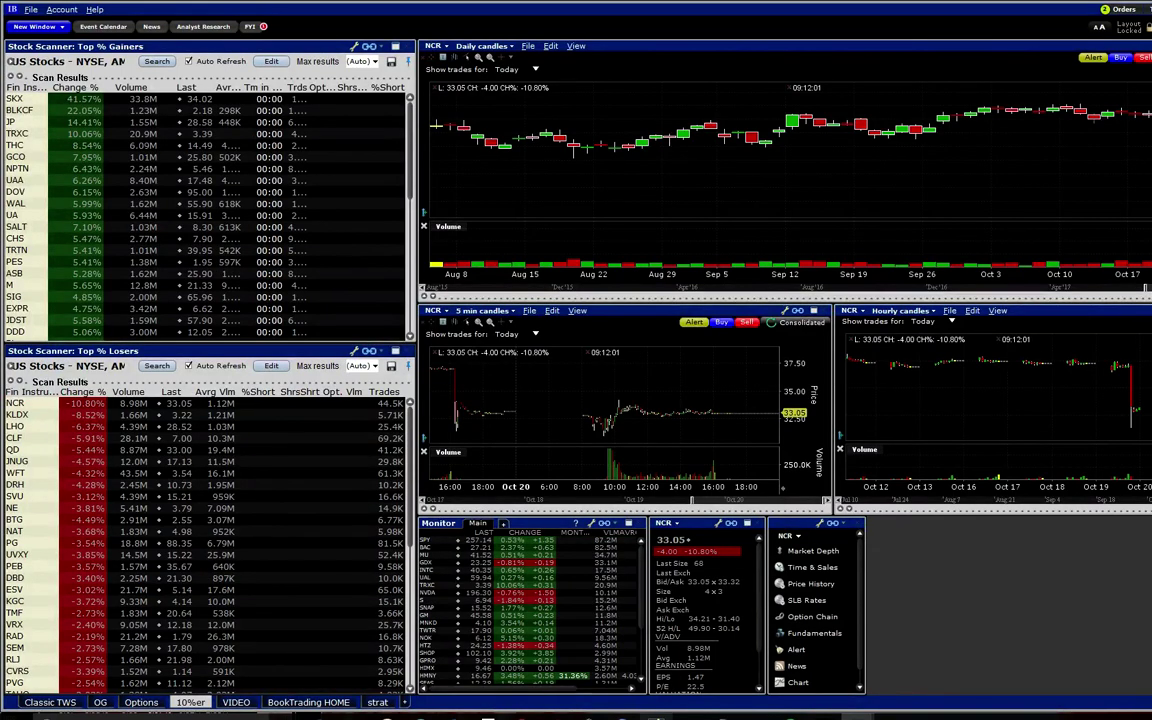
{"action": "right_click", "coordinate": [187, 486]}
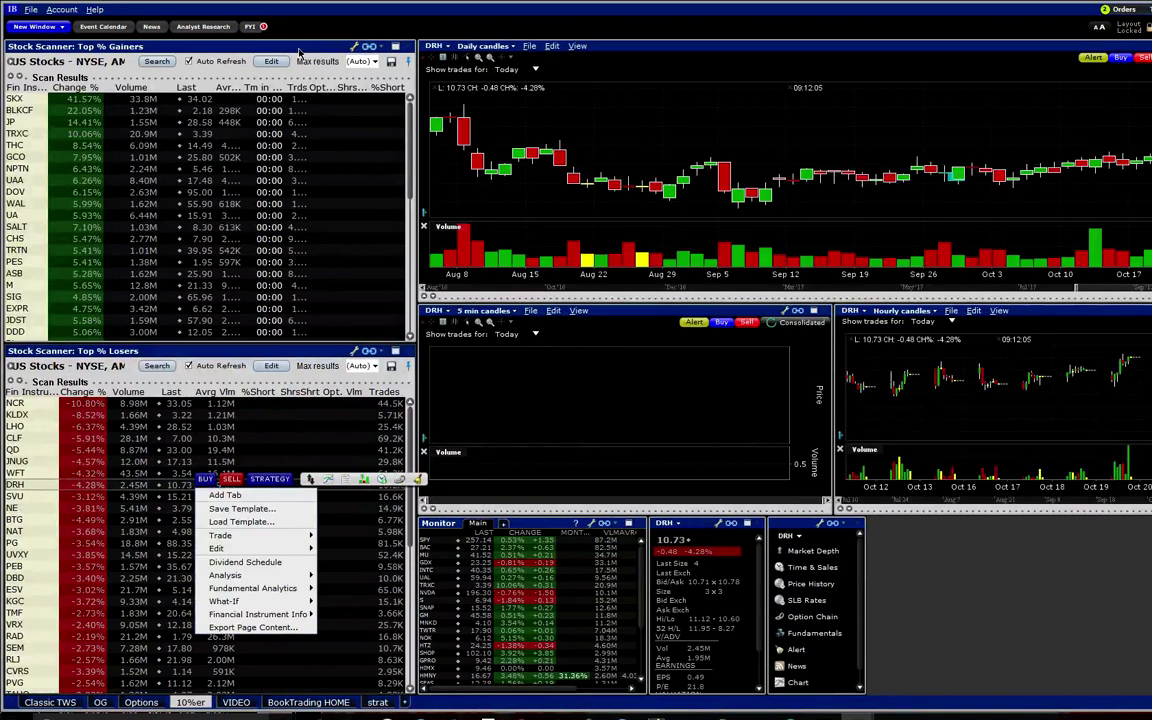
Open the Fundamental Analytics Summary for DRH, DiamondRock Hospitality
{"action": "left_click", "coordinate": [690, 33]}
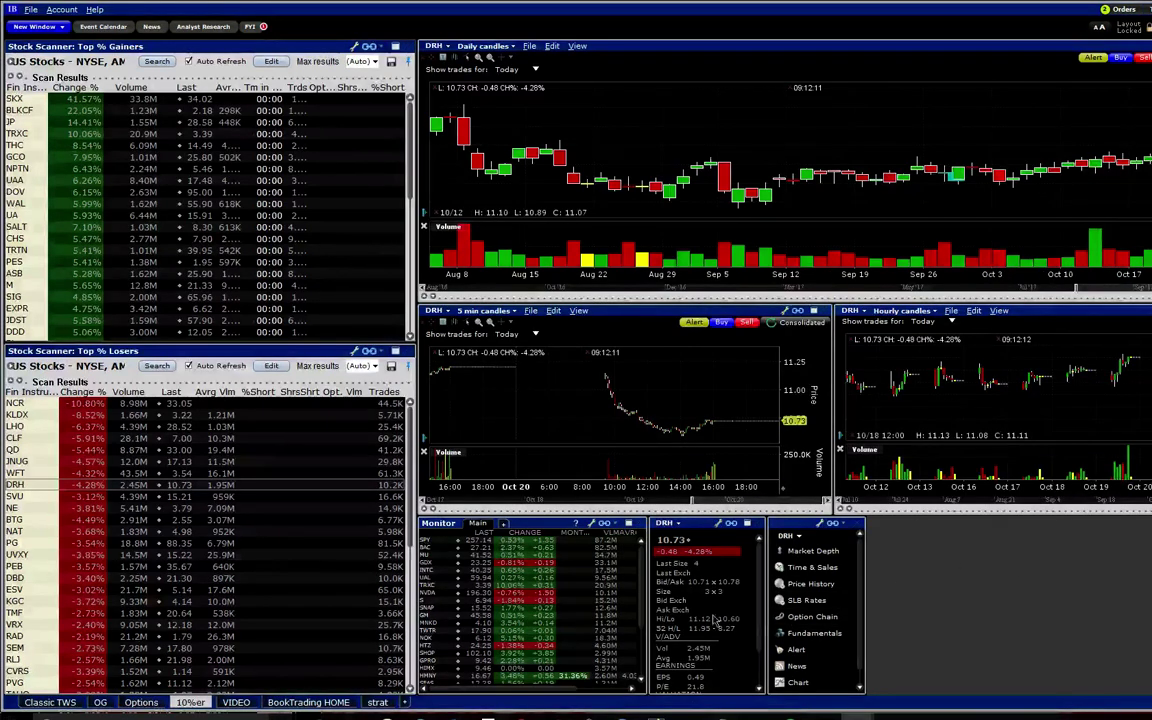
{"action": "scroll", "coordinate": [813, 640], "scroll_direction": "down", "scroll_amount": 1}
{"action": "scroll", "coordinate": [813, 640], "scroll_direction": "up", "scroll_amount": 1}
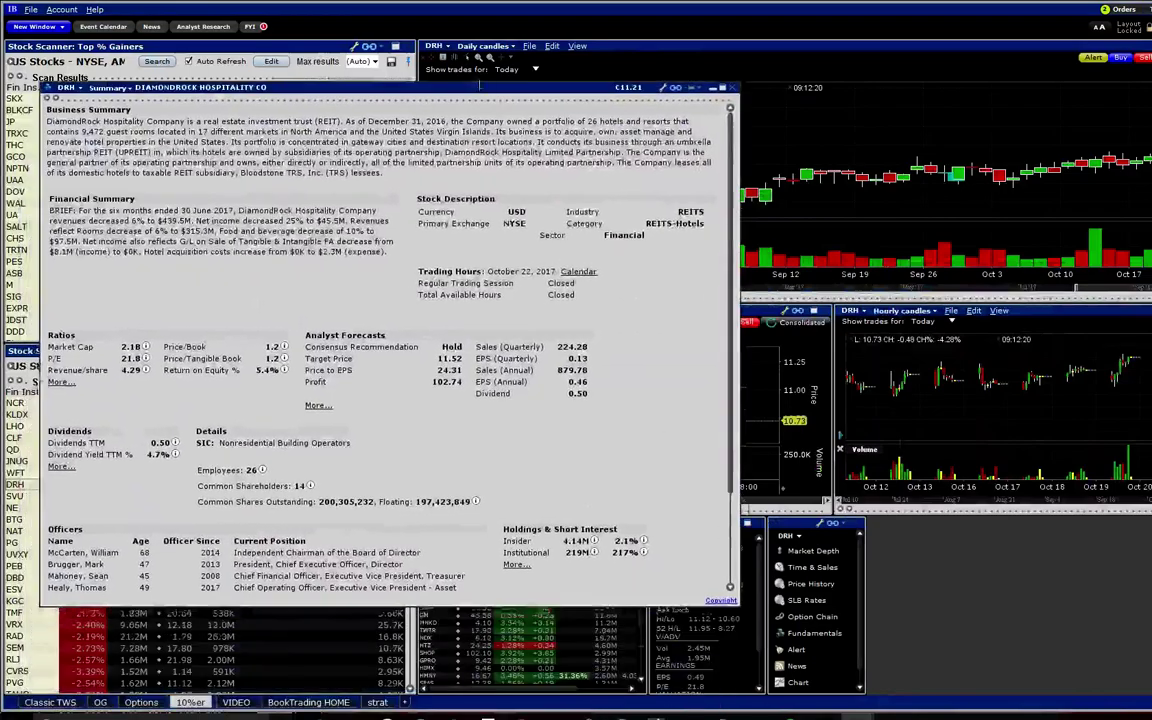
Scroll through DRH's company summary, ratios and officers, then close the Summary window
{"action": "left_click_drag", "start_coordinate": [480, 87], "coordinate": [596, 71]}
{"action": "scroll", "coordinate": [510, 390], "scroll_direction": "down", "scroll_amount": 3}
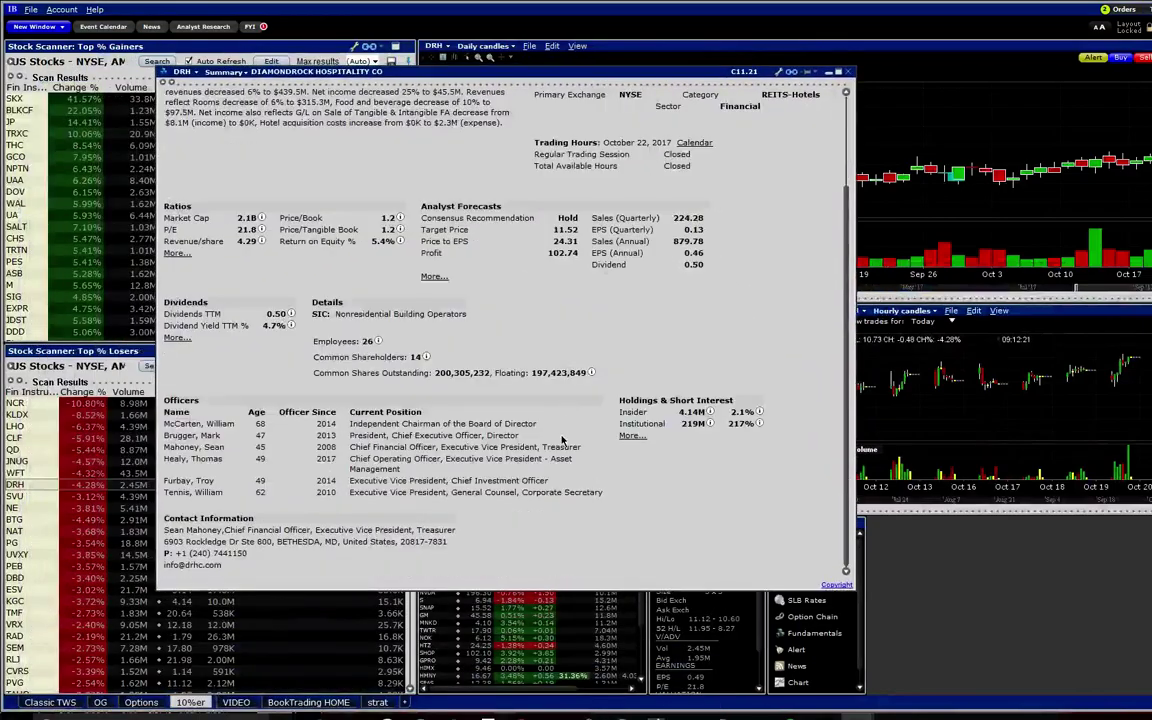
{"action": "scroll", "coordinate": [500, 400], "scroll_direction": "up", "scroll_amount": 3}
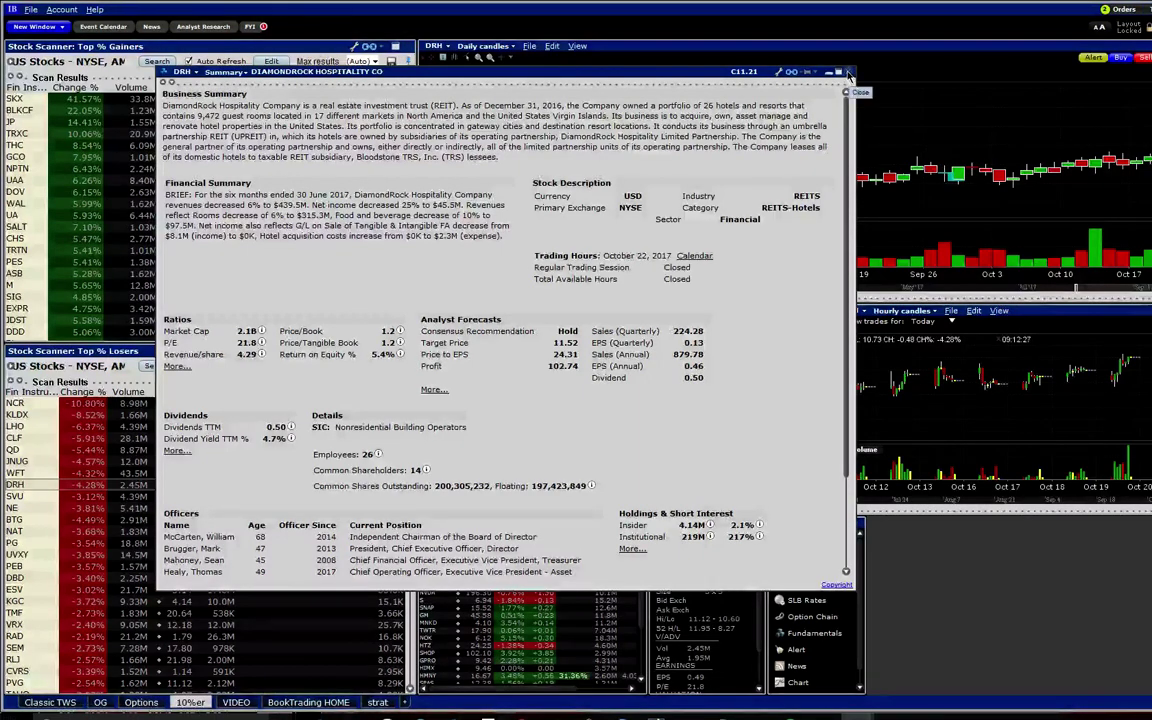
{"action": "scroll", "coordinate": [667, 519], "scroll_direction": "down", "scroll_amount": 3}
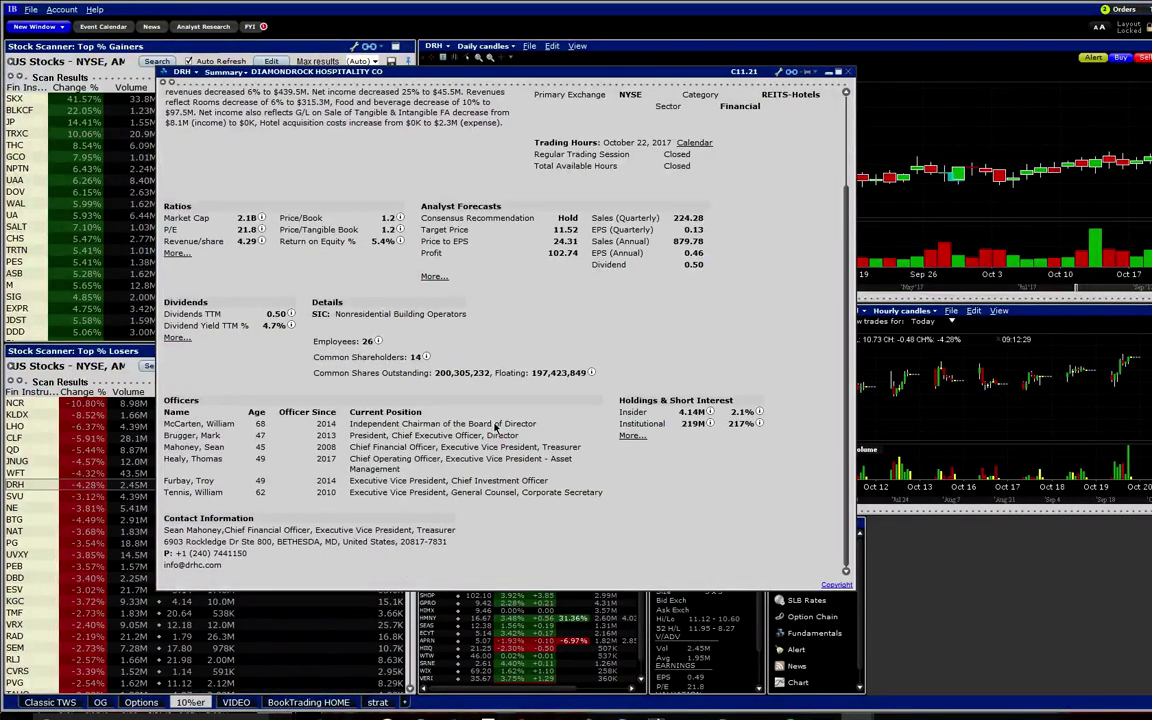
{"action": "scroll", "coordinate": [517, 432], "scroll_direction": "up", "scroll_amount": 3}
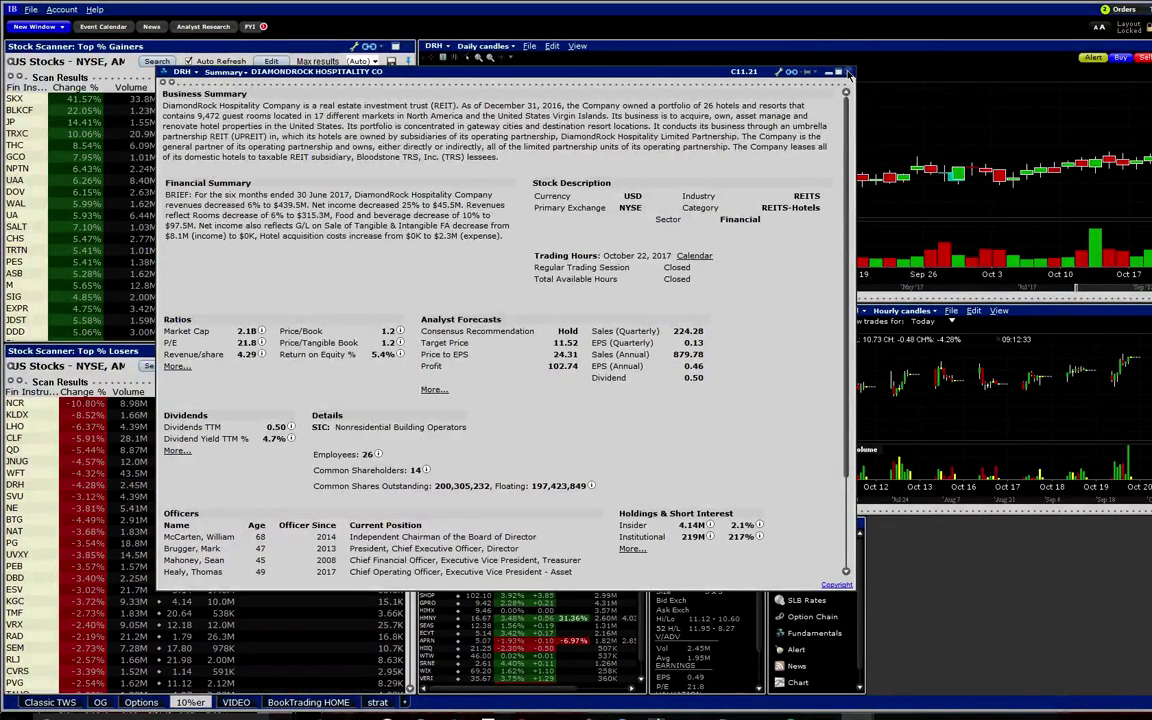
{"action": "left_click", "coordinate": [846, 71]}
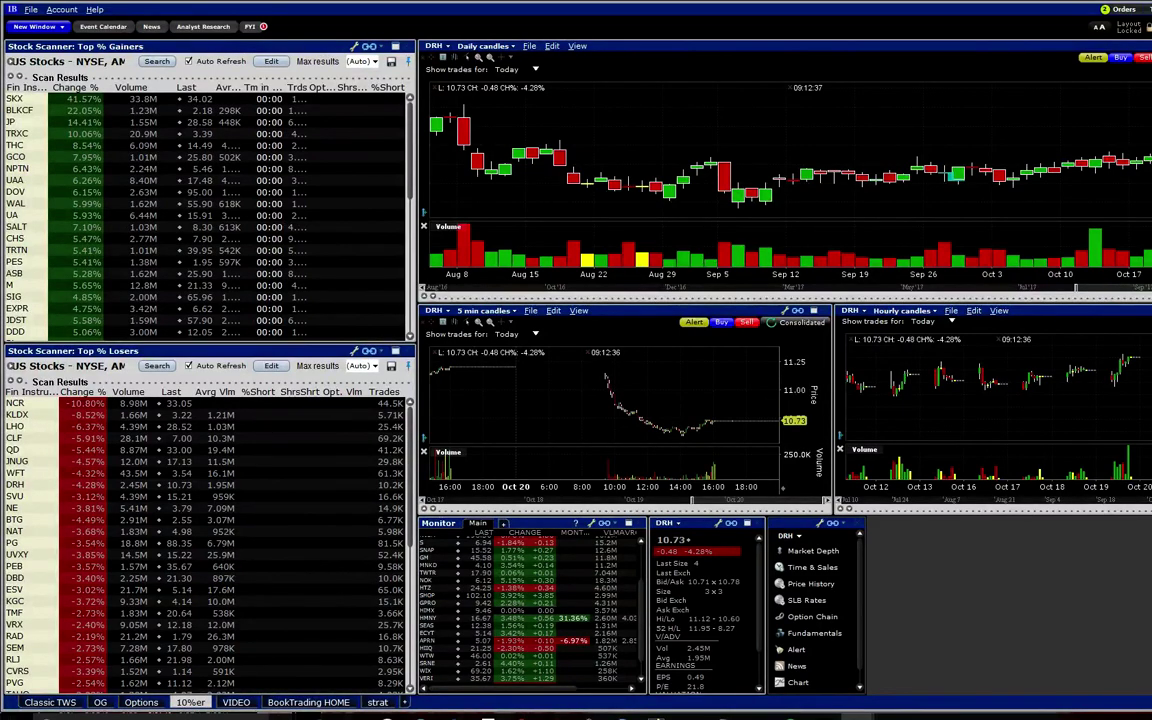
Close the Alerts window from the Options layout, then place the Monitor watchlist mid-screen and the silver chart upper left
{"action": "left_click", "coordinate": [141, 702]}
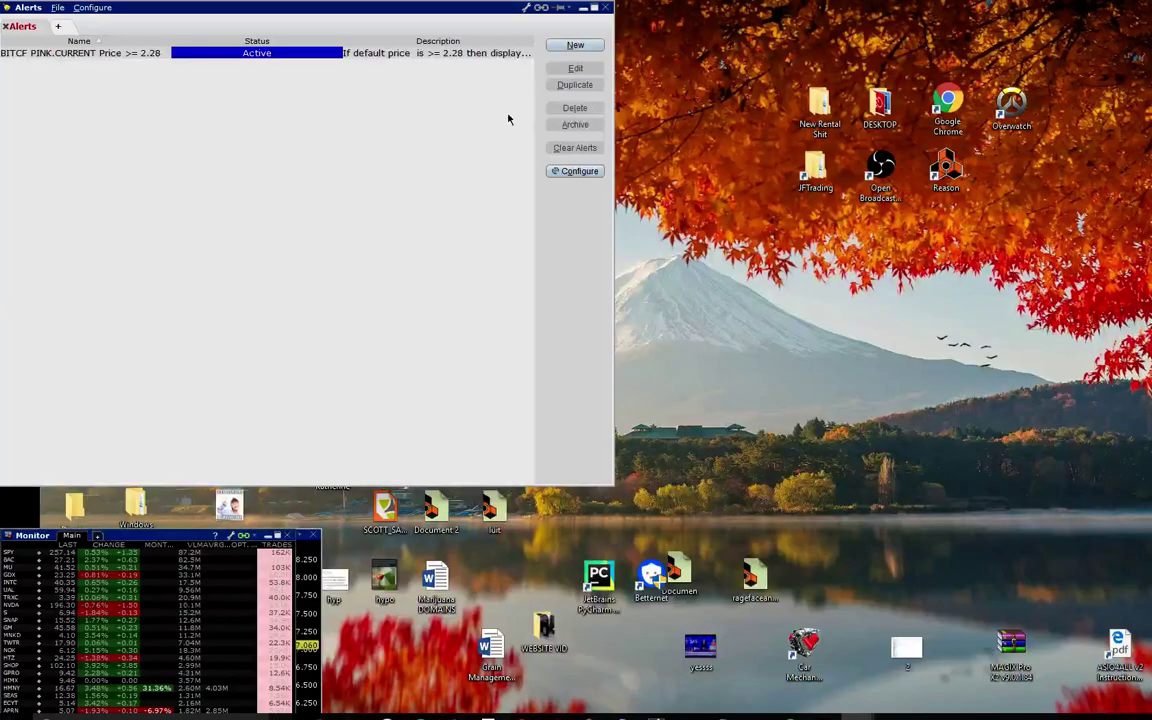
{"action": "left_click", "coordinate": [604, 7]}
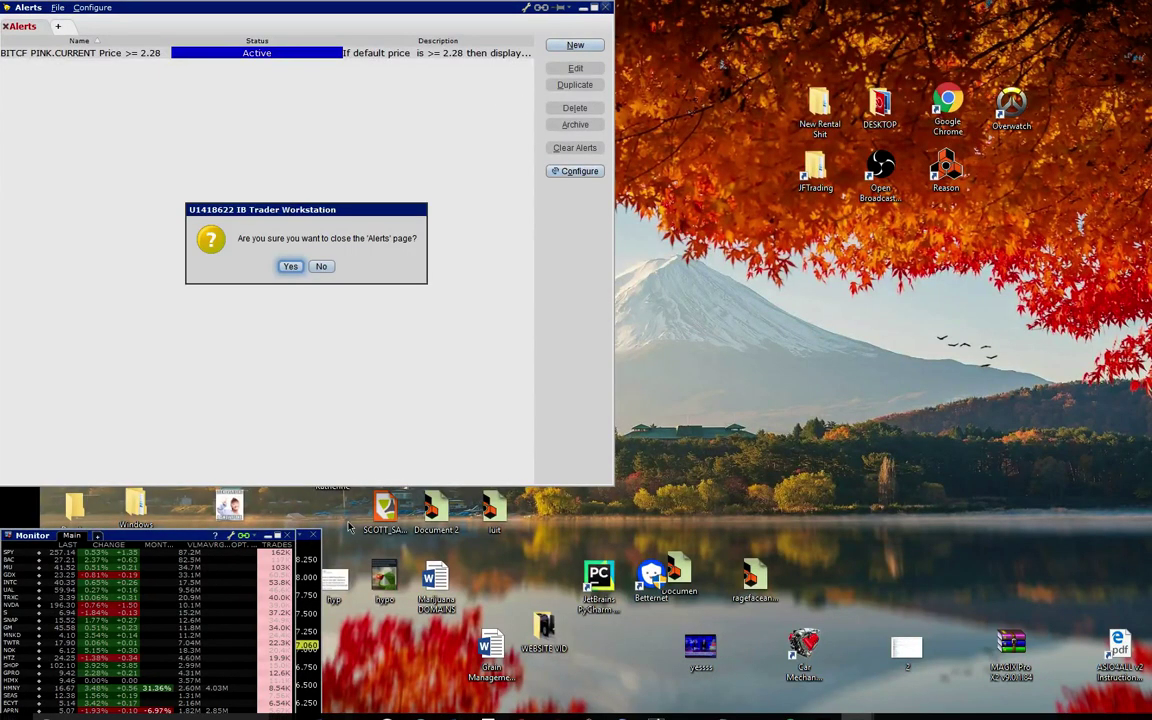
{"action": "left_click", "coordinate": [286, 267]}
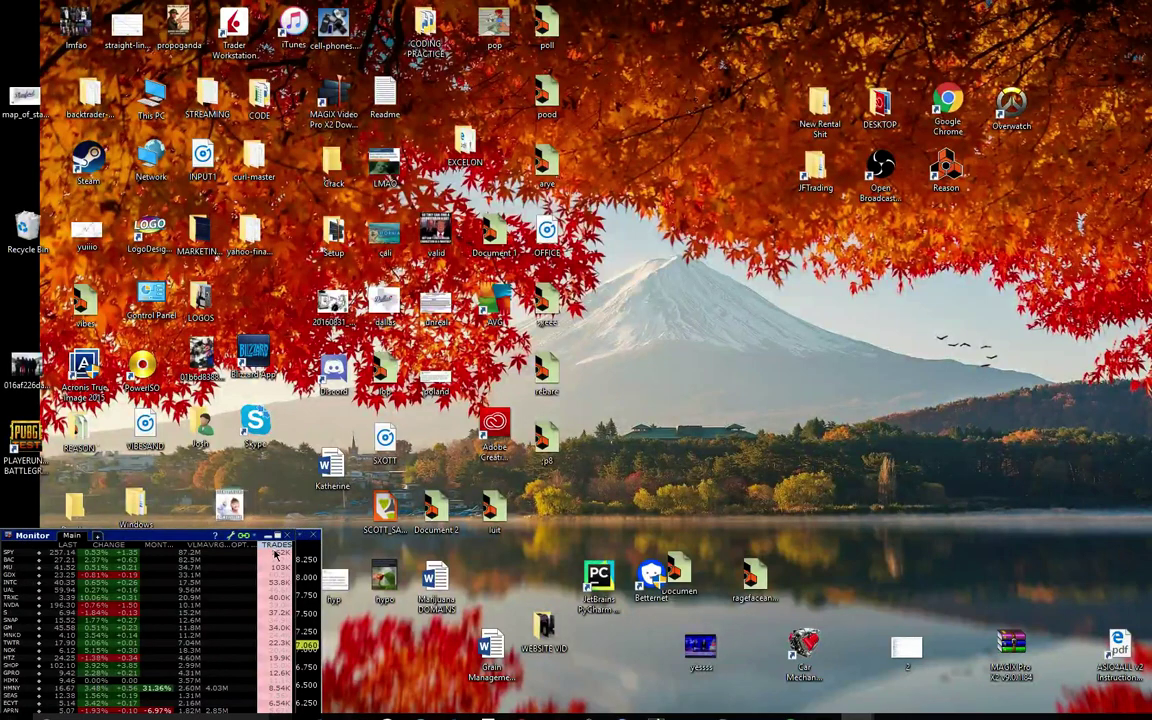
{"action": "left_click_drag", "start_coordinate": [175, 545], "coordinate": [663, 251]}
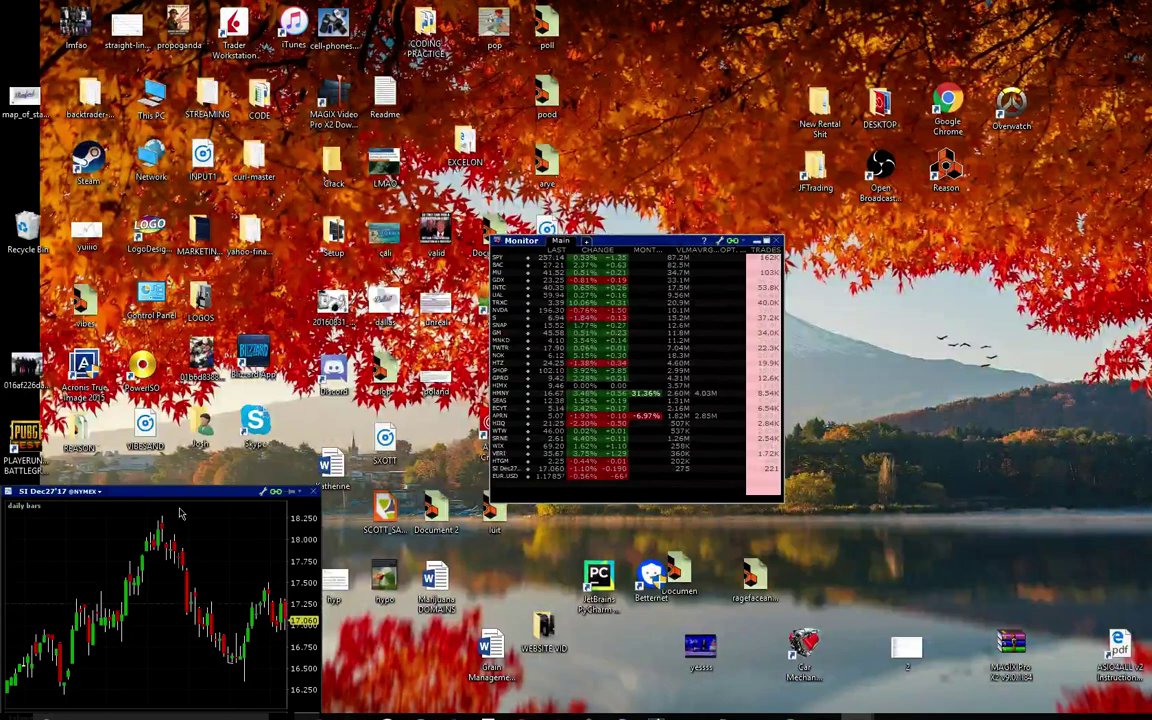
{"action": "left_click_drag", "start_coordinate": [166, 468], "coordinate": [297, 181]}
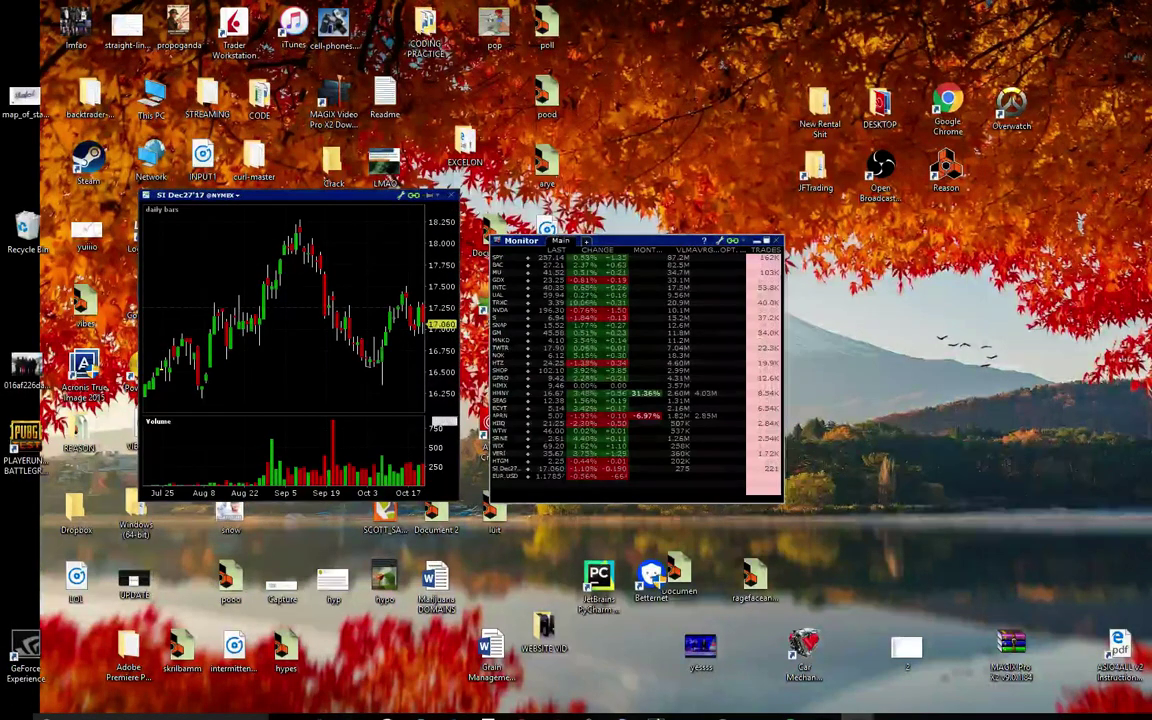